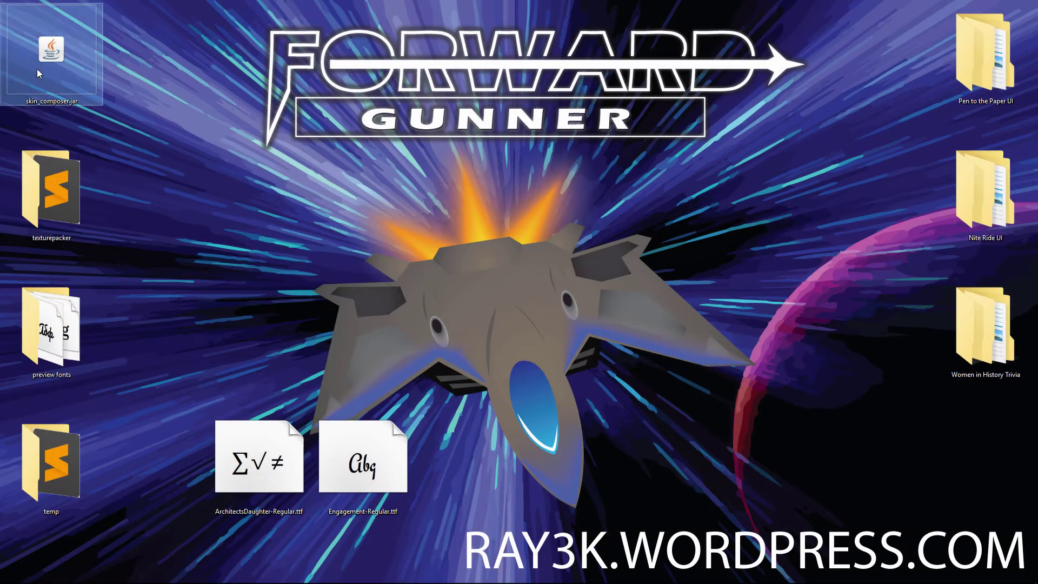
- Launch Skin Composer and show the Superbug Breeding Program TextButton style with its button preview
{"action": "double_click", "coordinate": [37, 69]}
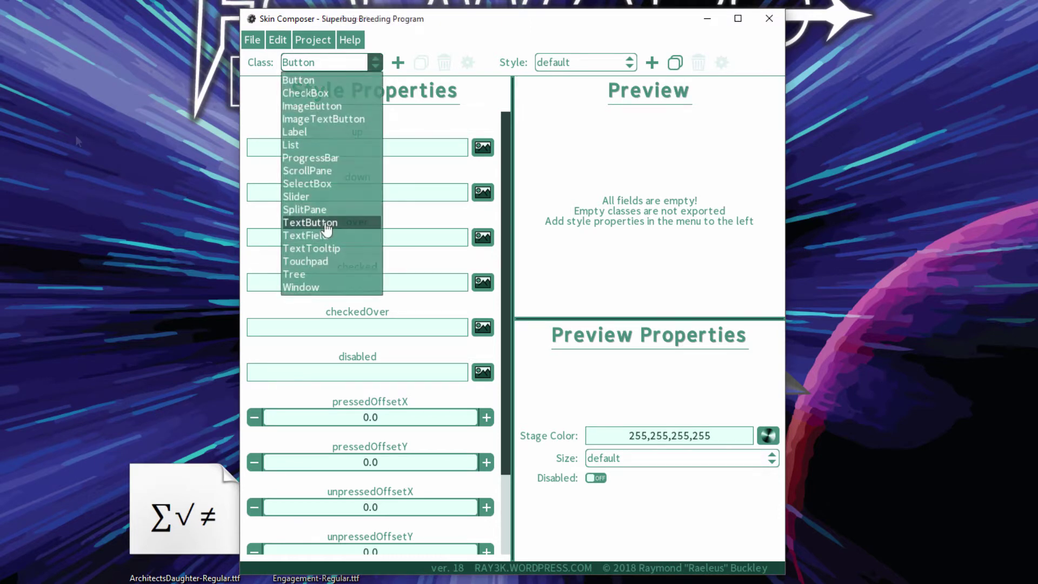
{"action": "left_click", "coordinate": [301, 222]}
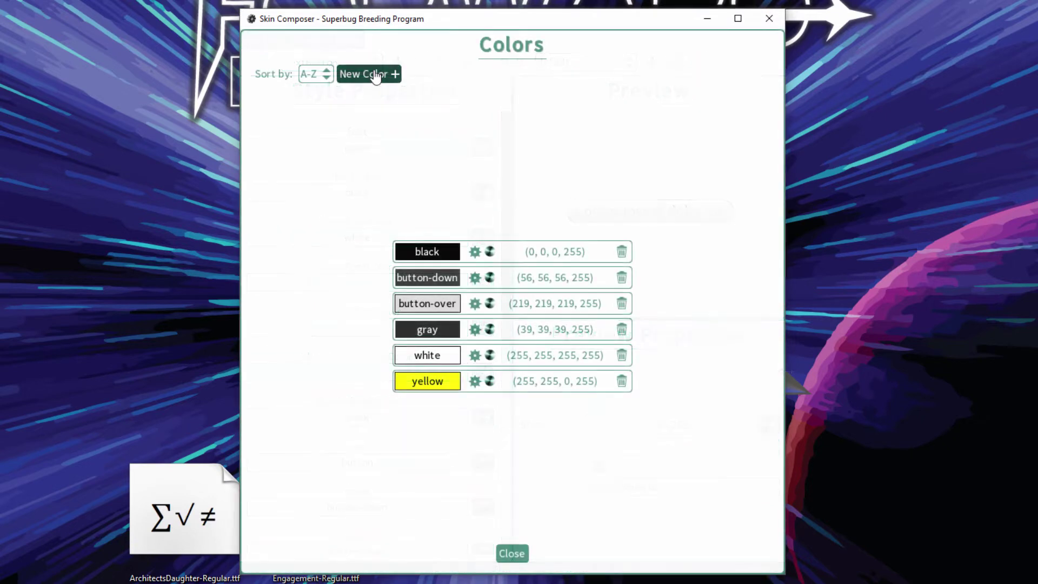
- Start a new colour and replace its hex value with magenta ff00ff
{"action": "left_click", "coordinate": [376, 75]}
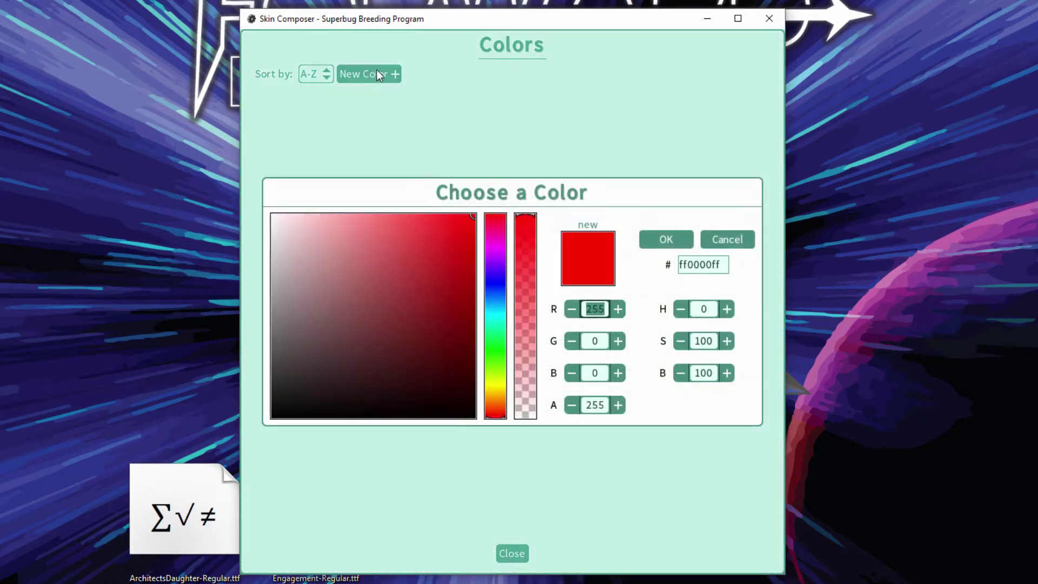
{"action": "left_click_drag", "start_coordinate": [727, 268], "coordinate": [624, 258]}
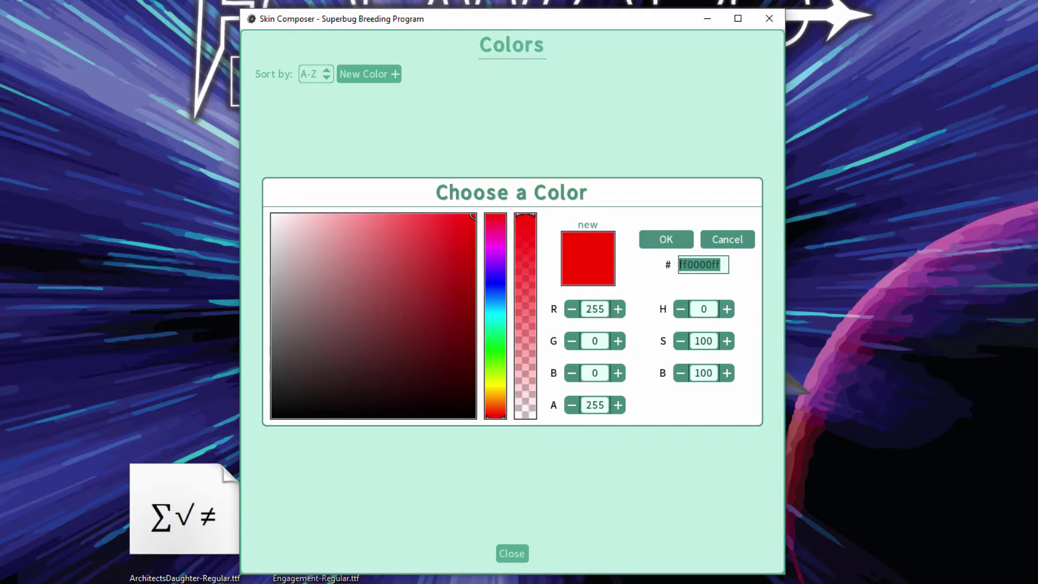
{"action": "type", "text": "fffff"}
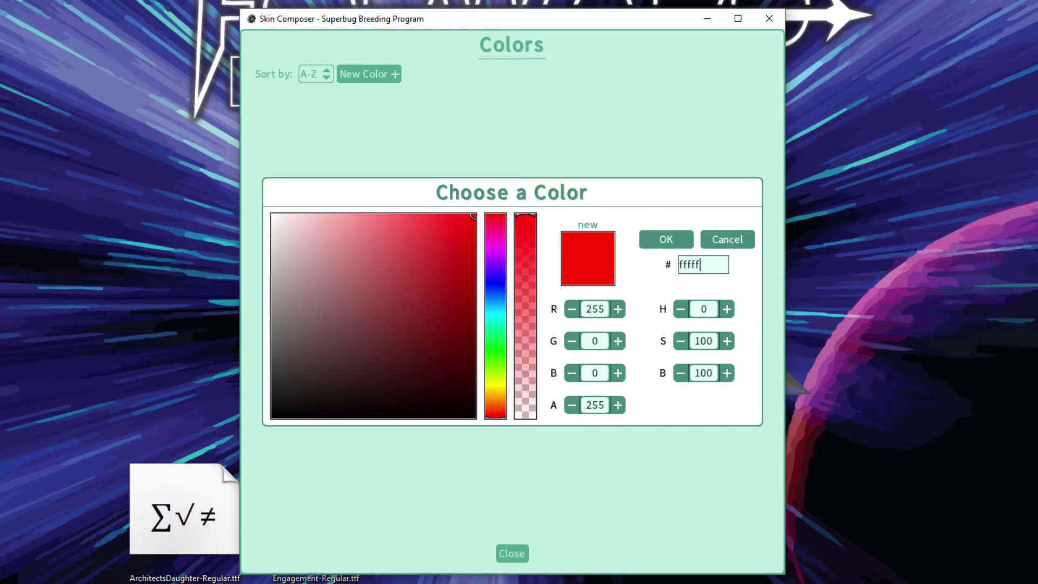
{"action": "type", "text": "f"}
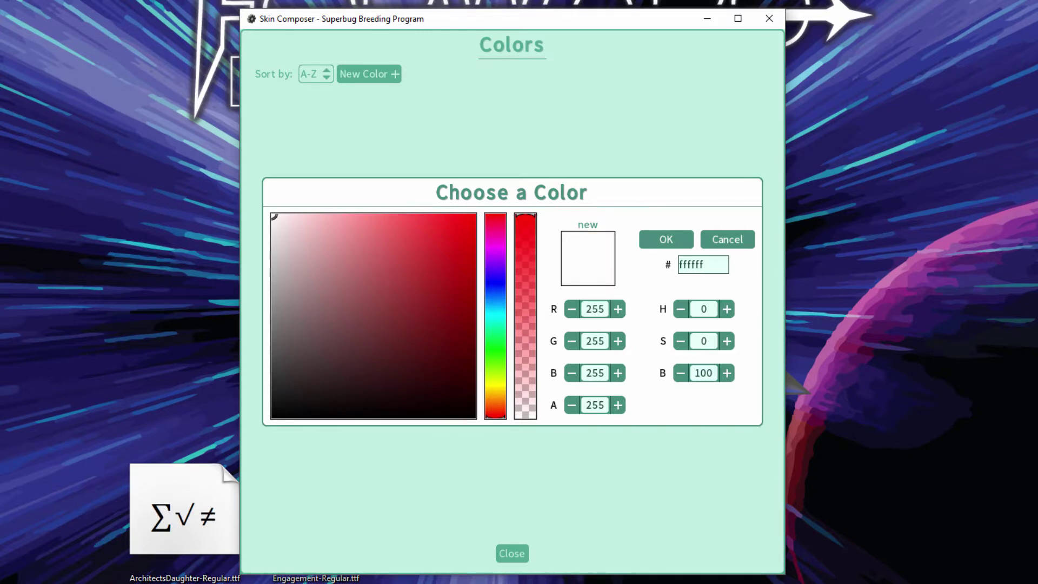
{"action": "key", "text": "BackSpace"}
{"action": "key", "text": "BackSpace"}
{"action": "type", "text": "00ff"}
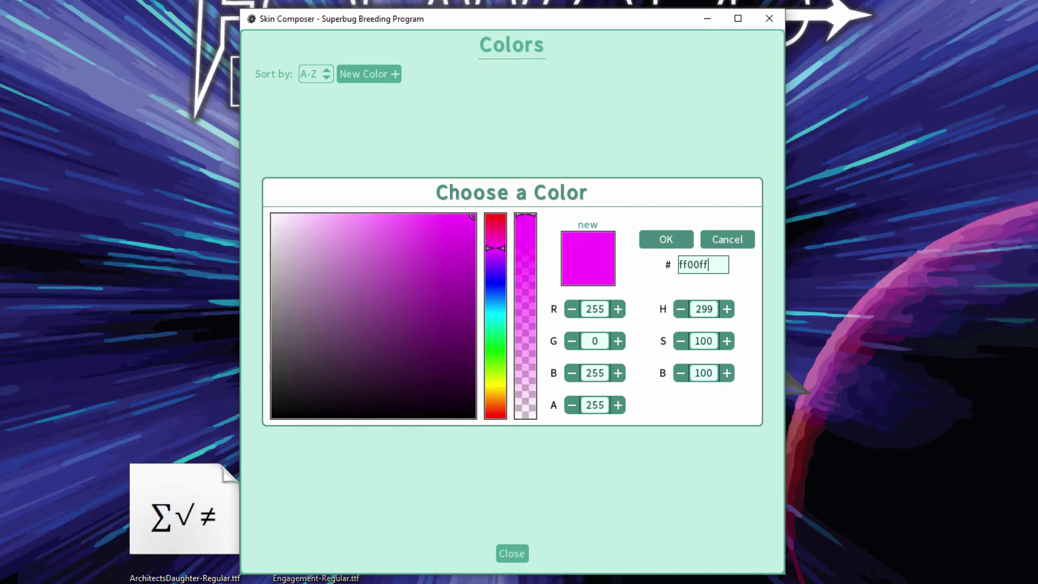
{"action": "type", "text": "58"}
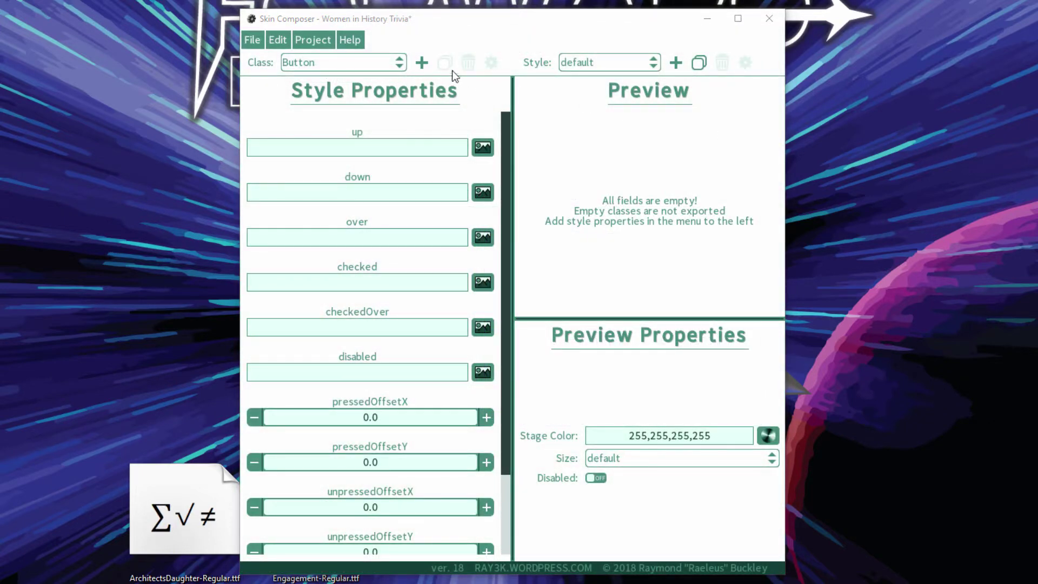
- In Drawables, make a white-tinted tiled copy of bg named bg-tiled
{"action": "left_click", "coordinate": [312, 39]}
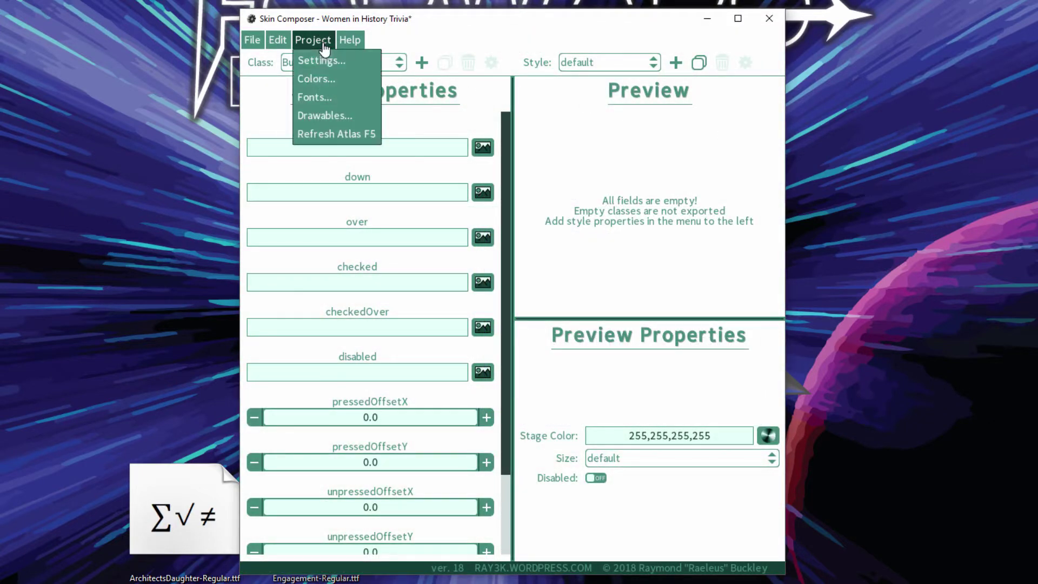
{"action": "left_click", "coordinate": [329, 116]}
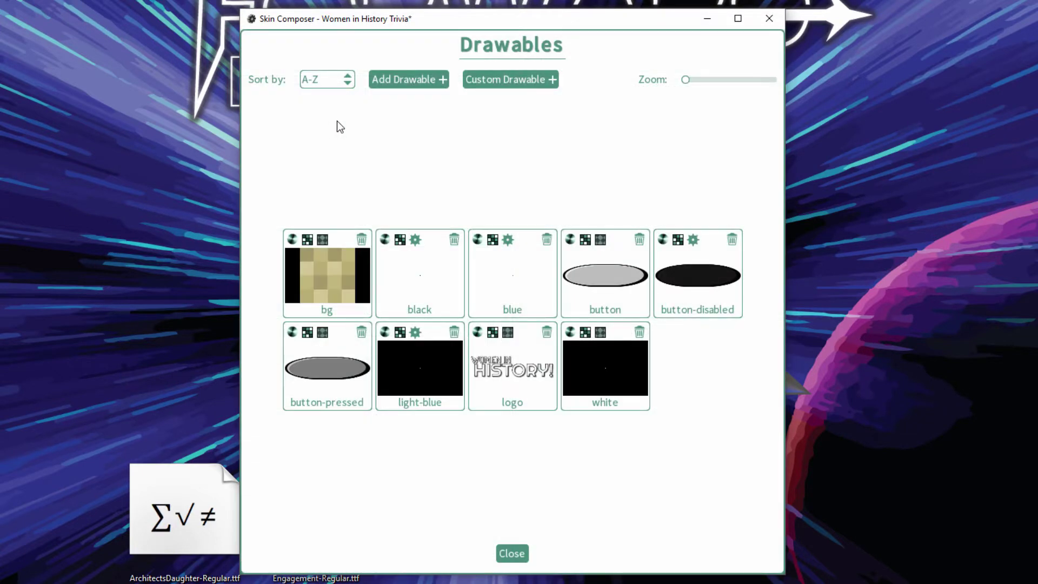
{"action": "left_click", "coordinate": [323, 244]}
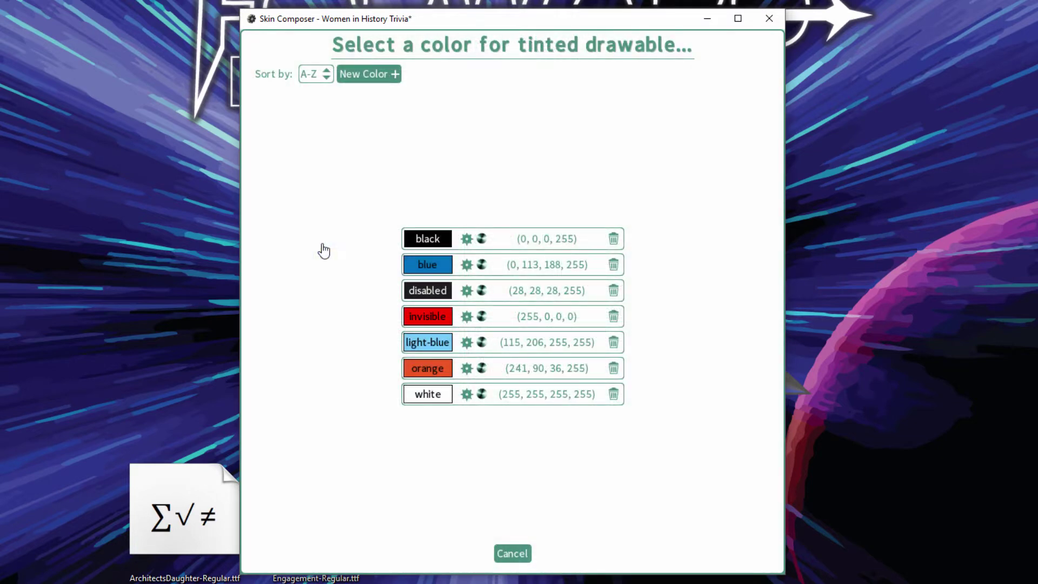
{"action": "left_click", "coordinate": [523, 399]}
{"action": "left_click", "coordinate": [506, 285]}
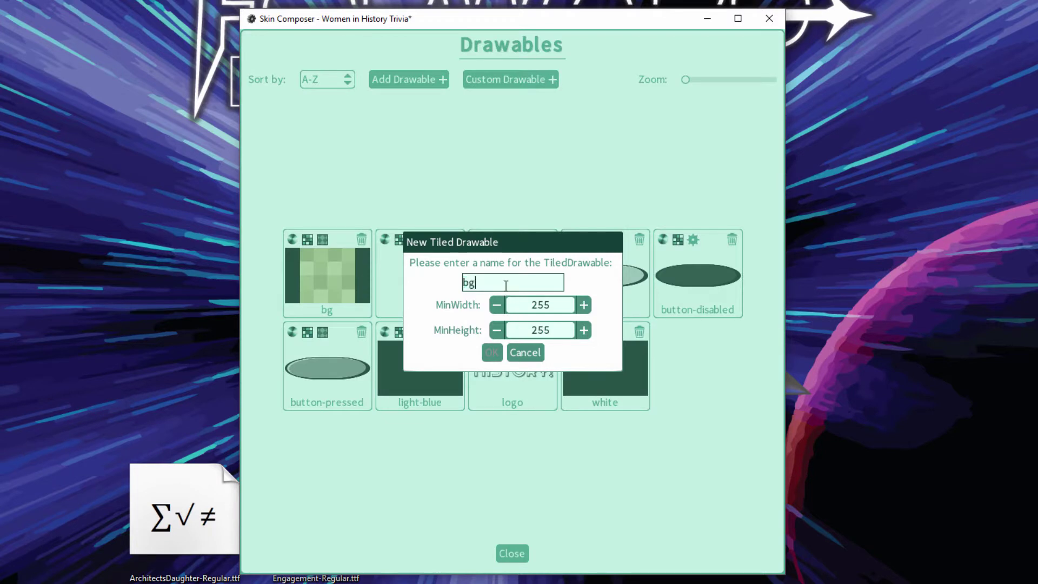
{"action": "type", "text": "-tiled"}
{"action": "left_click", "coordinate": [492, 353]}
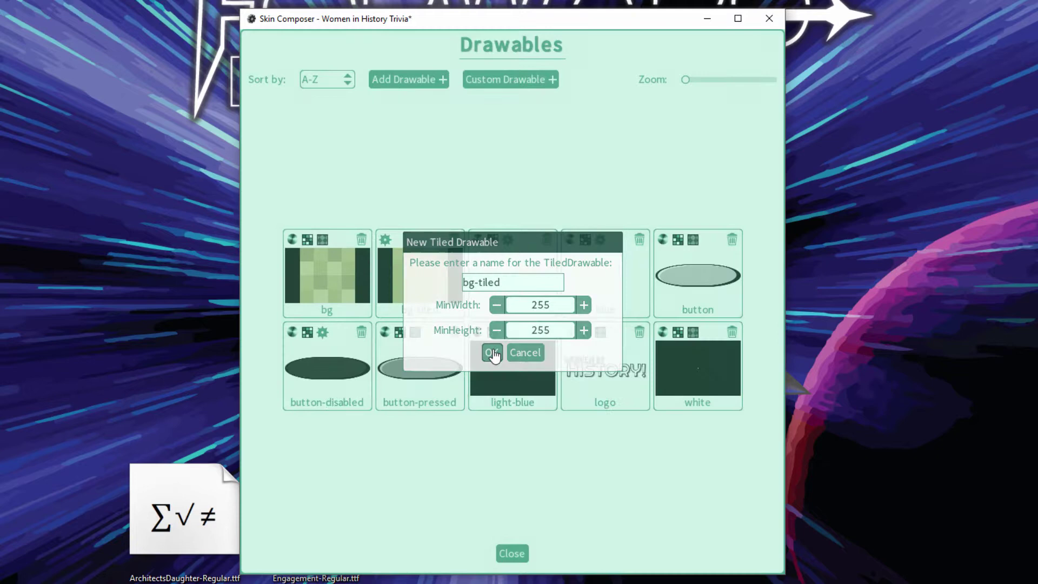
{"action": "key", "text": "Escape"}
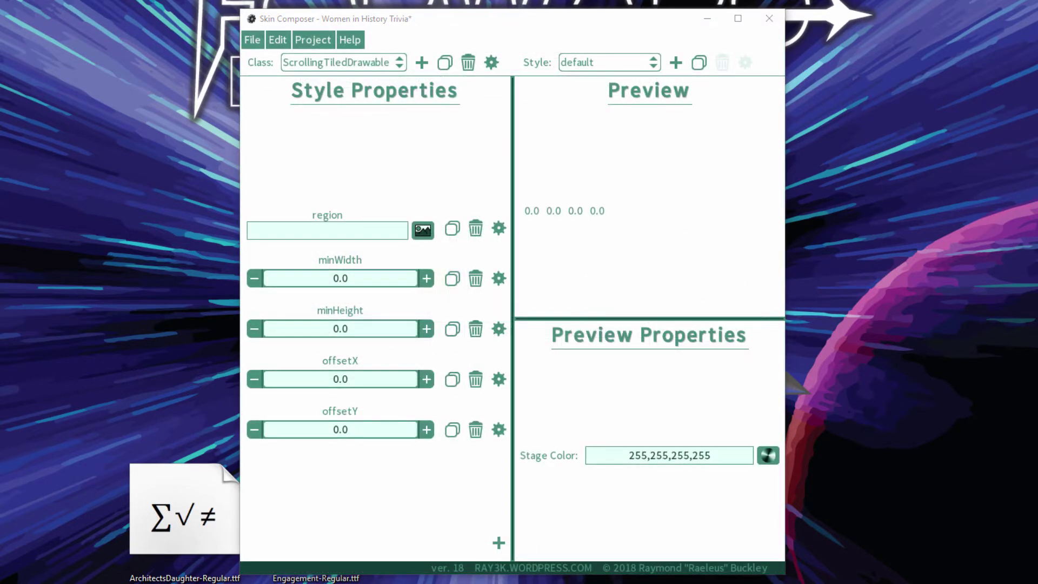
- Define custom class com.ray3k.Test, leaving Declare after UI classes unchecked
{"action": "left_click", "coordinate": [422, 63]}
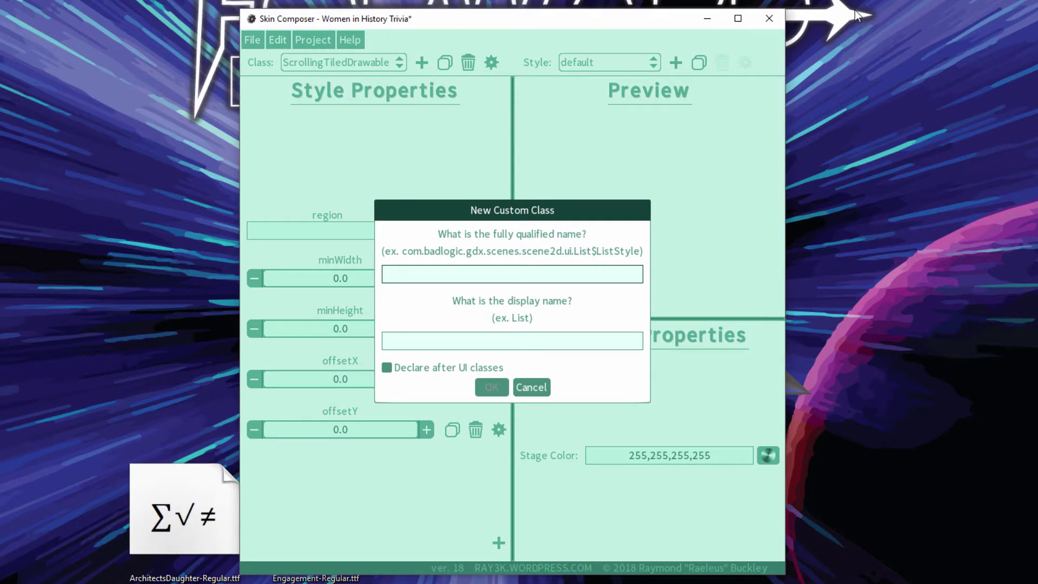
{"action": "type", "text": "com.ray3k.Test"}
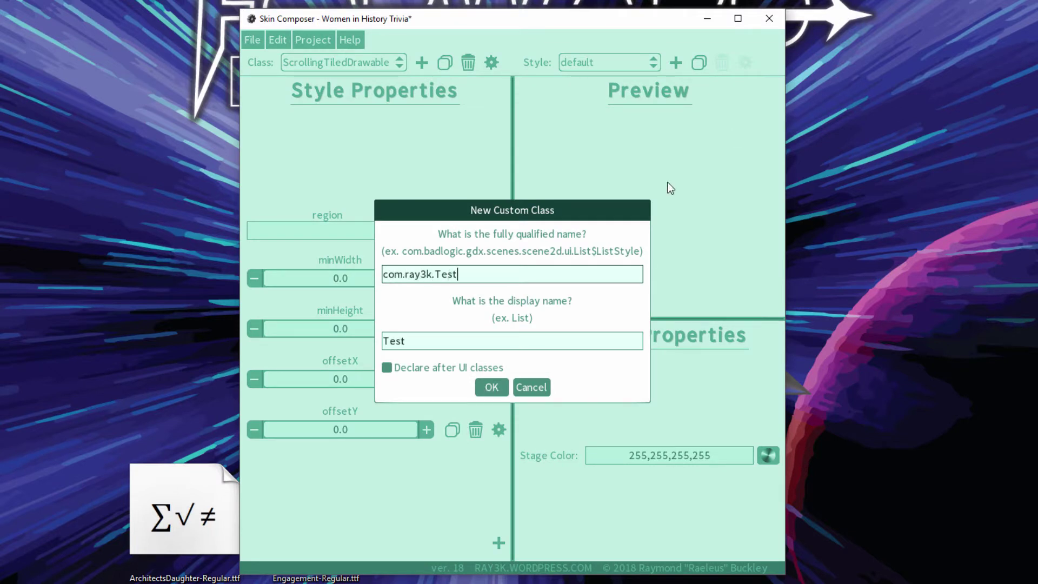
{"action": "left_click", "coordinate": [422, 372]}
{"action": "left_click", "coordinate": [424, 374]}
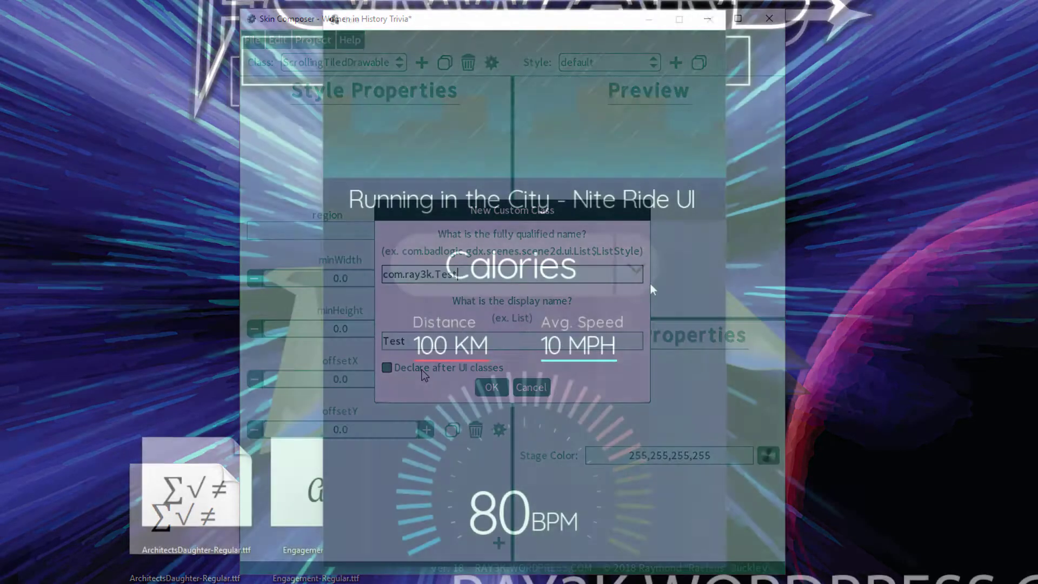
- In the Core demo, keep Calories in the stat dropdown and scroll the panel
{"action": "left_click", "coordinate": [650, 283]}
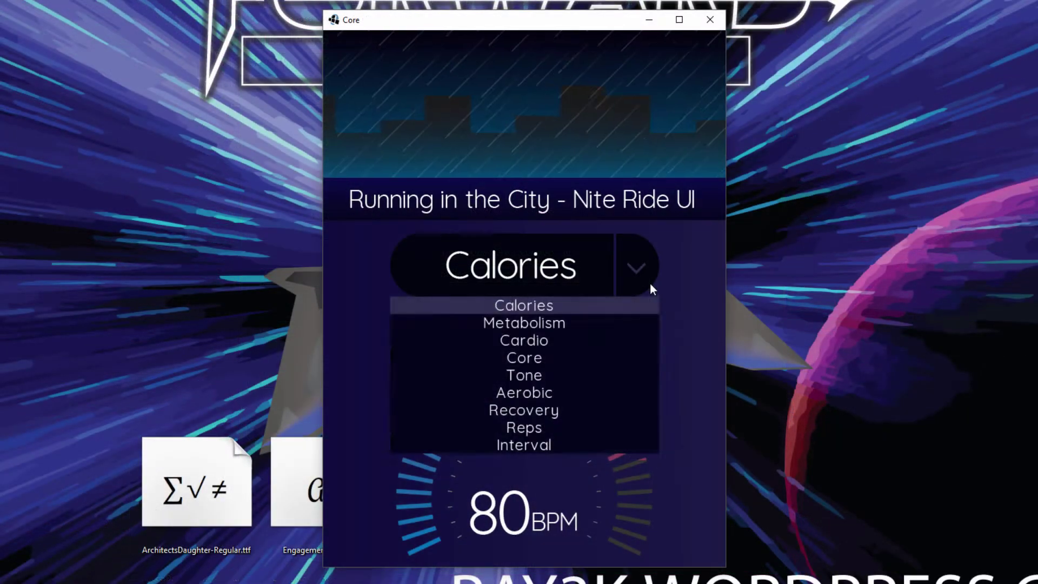
{"action": "left_click", "coordinate": [656, 306]}
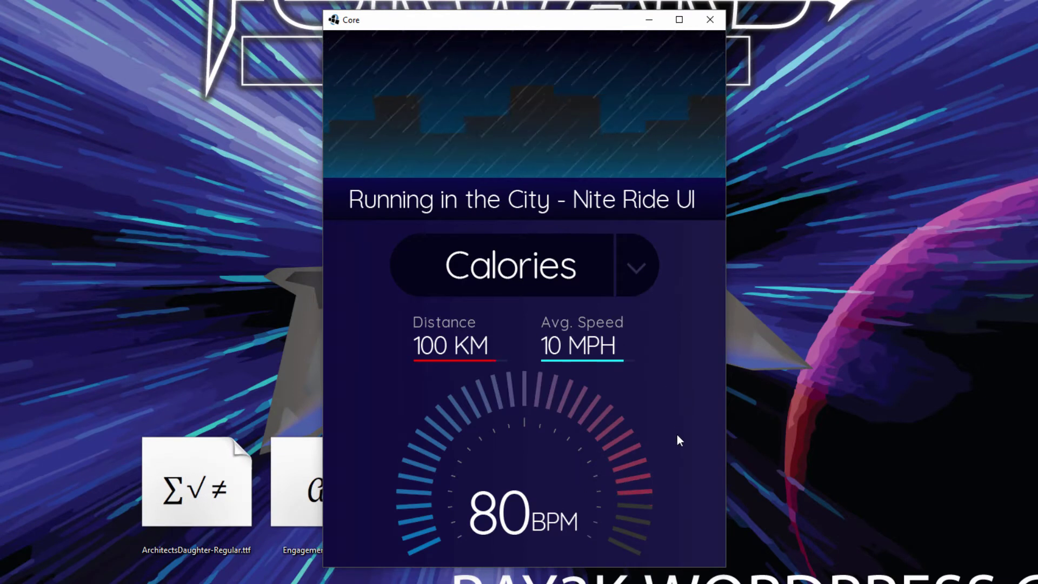
{"action": "left_click_drag", "start_coordinate": [676, 434], "coordinate": [674, 199]}
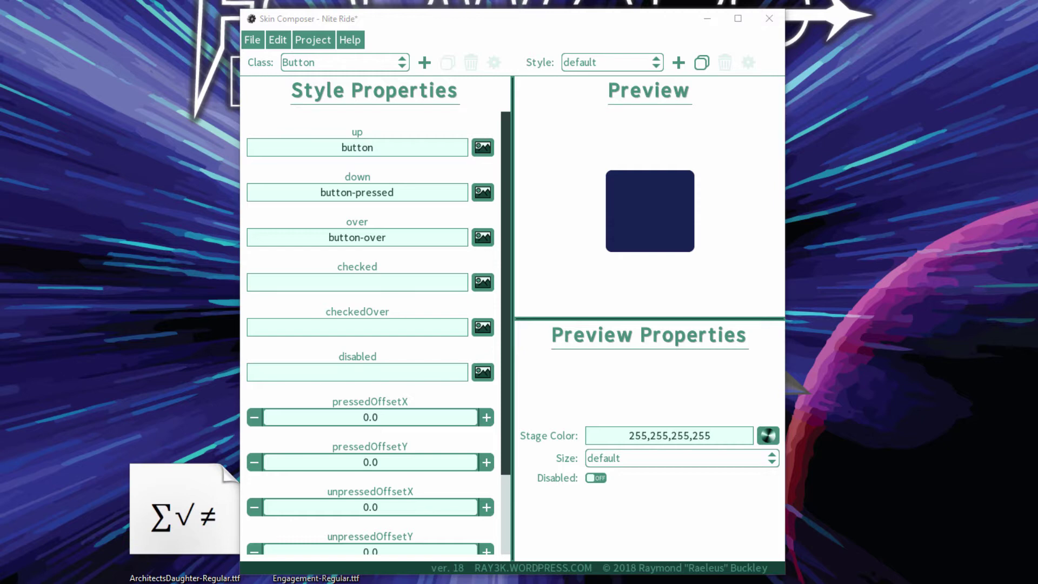
- Create custom class com.ray3k.niteride.AnimationDrawable with Declare after UI classes unchecked
{"action": "left_click", "coordinate": [425, 63]}
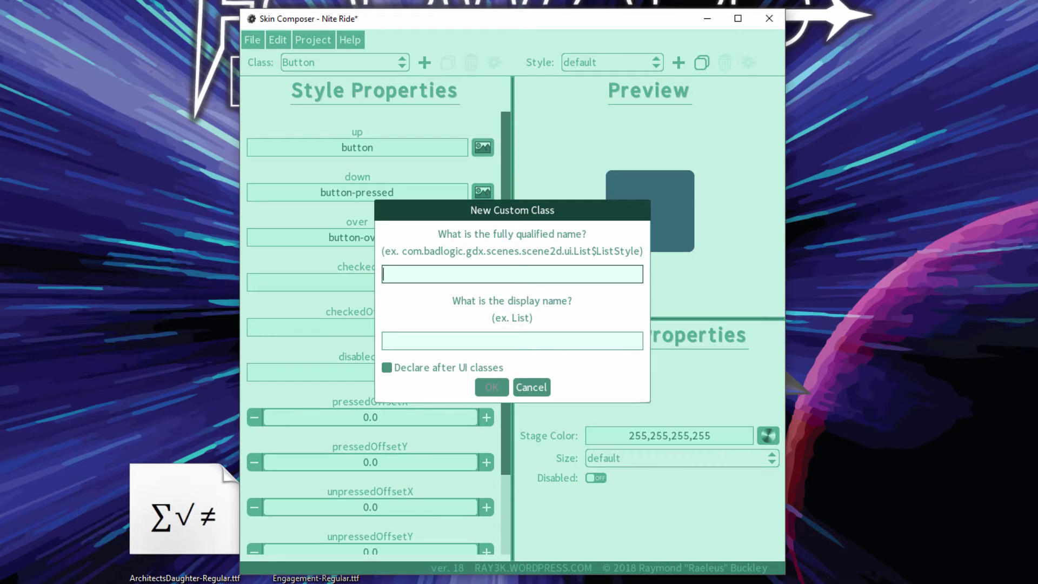
{"action": "type", "text": "com.ray3k.niteride.A"}
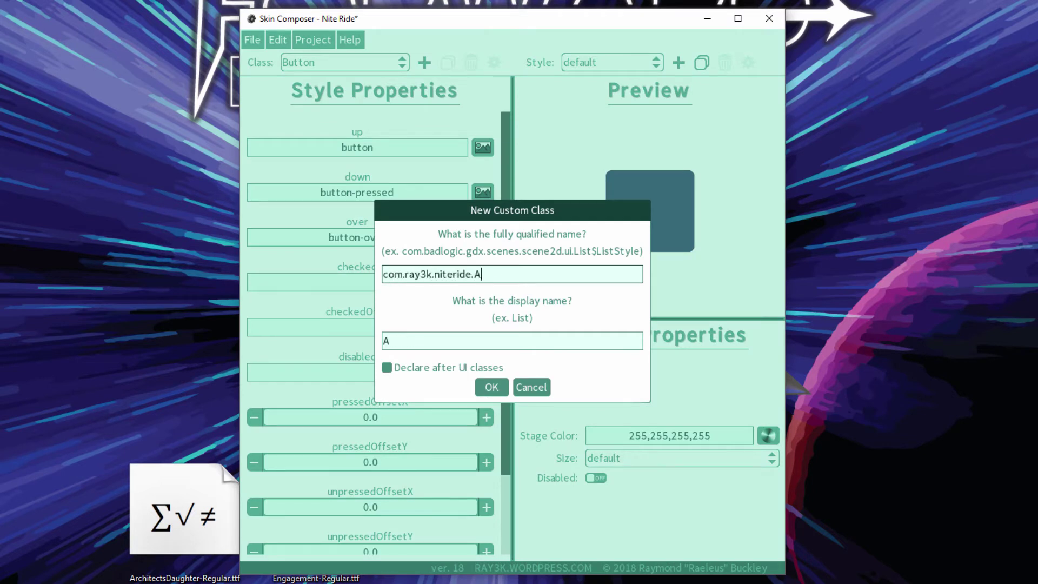
{"action": "type", "text": "nimationDraw"}
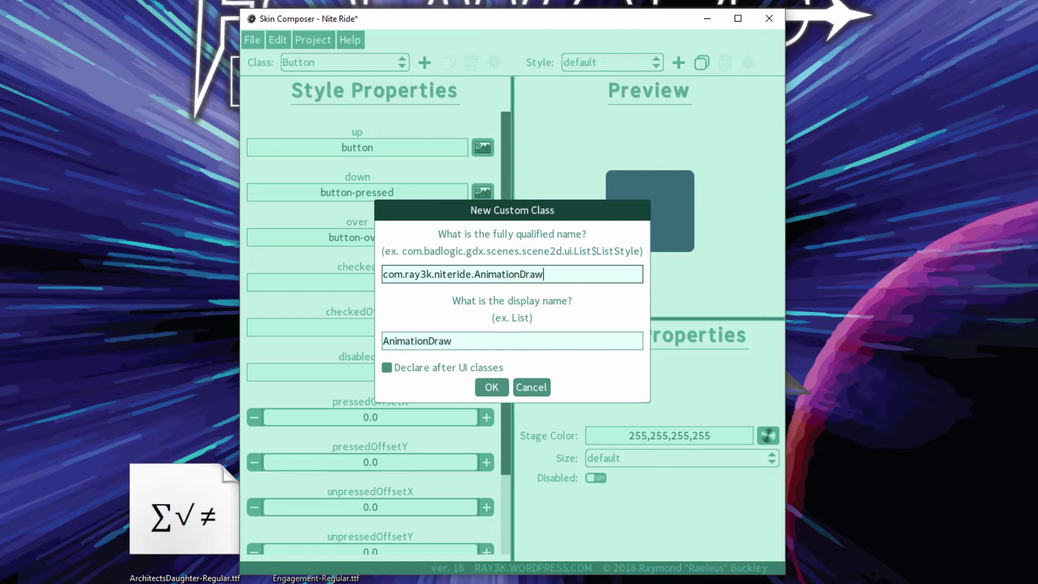
{"action": "type", "text": "able"}
{"action": "left_click", "coordinate": [412, 371]}
{"action": "left_click", "coordinate": [492, 388]}
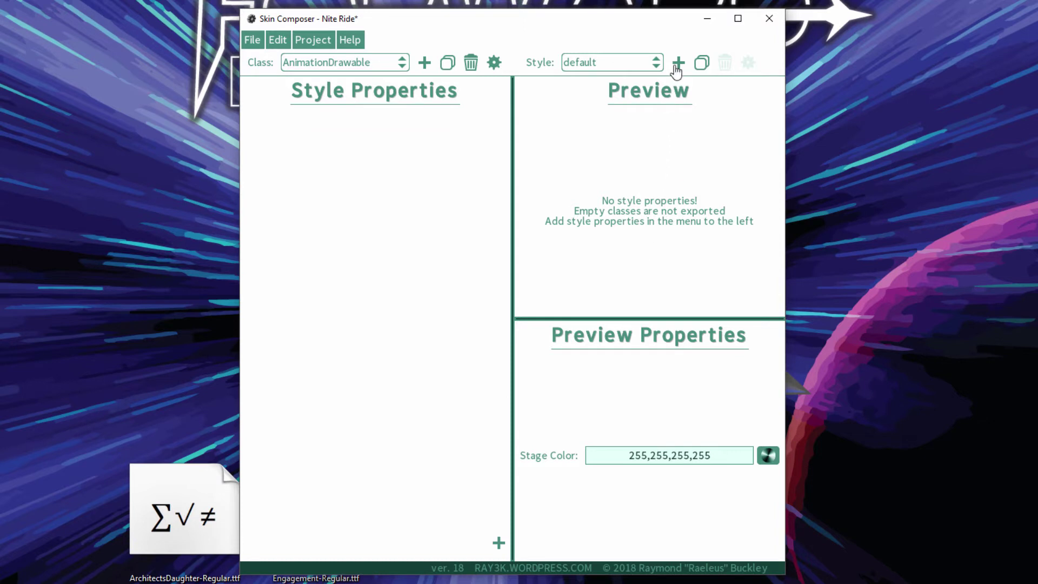
- Add a regionName custom property to AnimationDrawable
{"action": "left_click", "coordinate": [498, 542]}
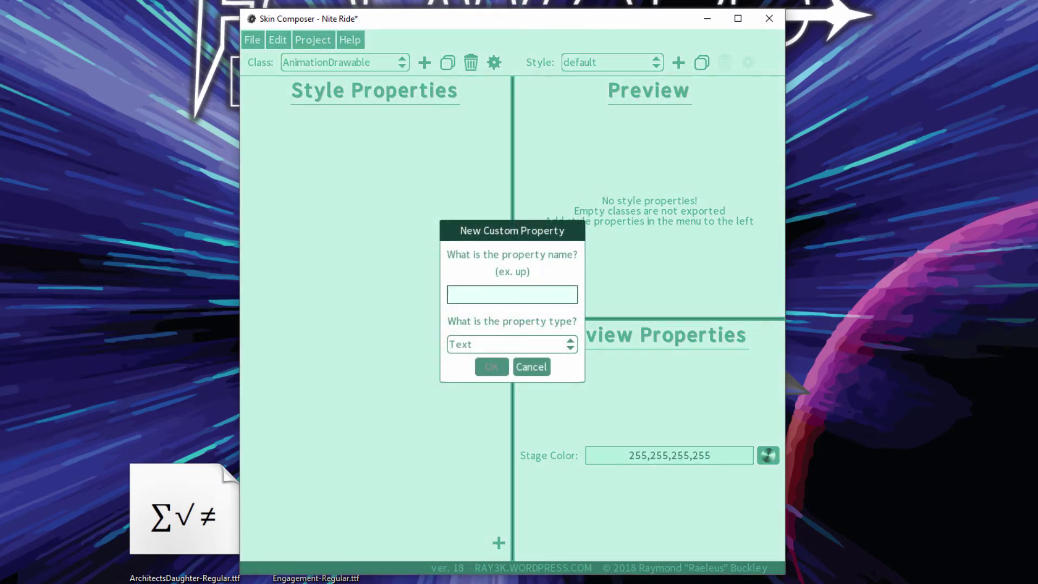
{"action": "type", "text": "regionName"}
{"action": "key", "text": "Return"}
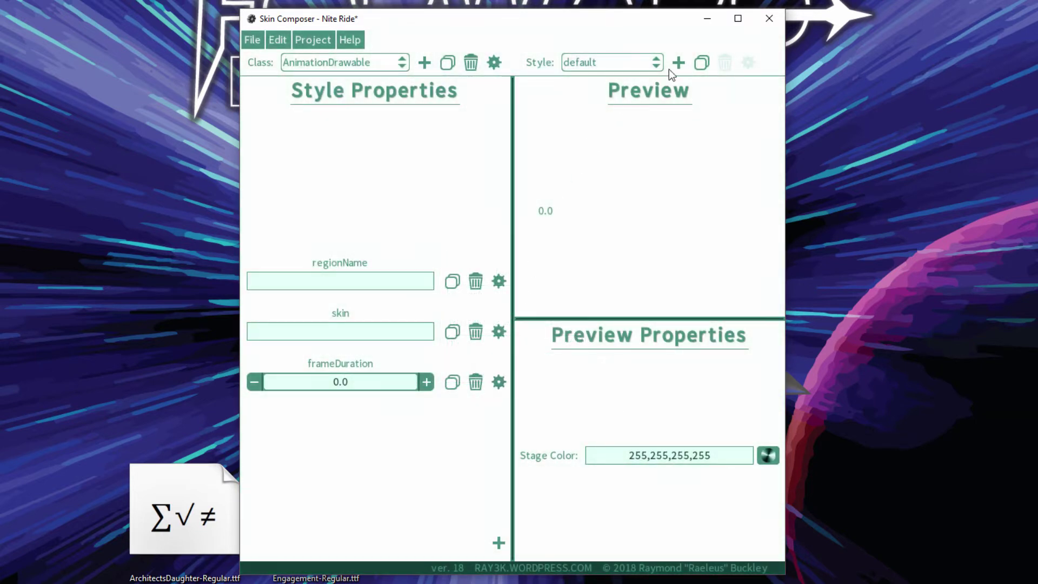
- Create a new AnimationDrawable style named run
{"action": "left_click", "coordinate": [678, 63]}
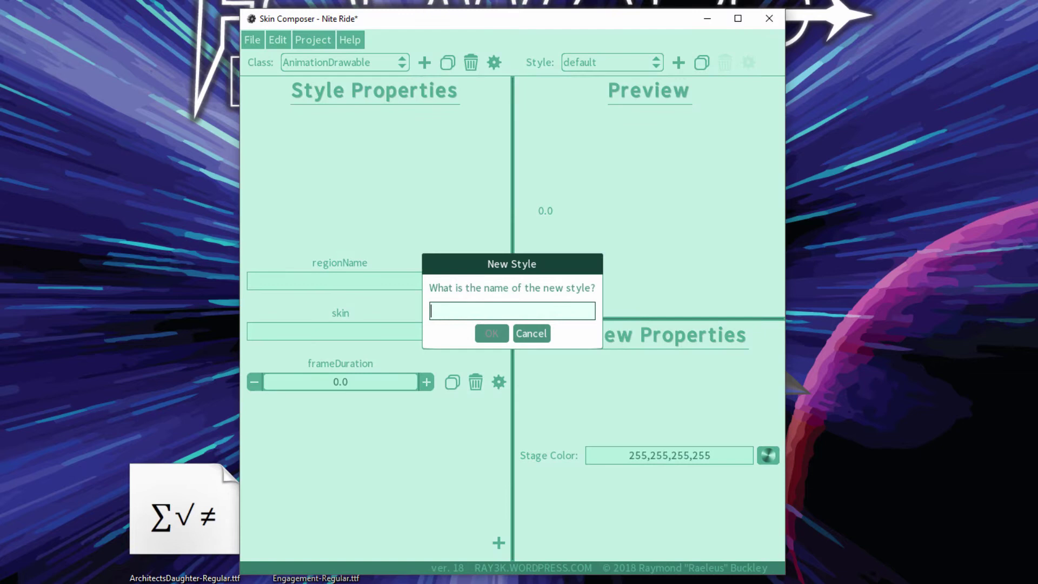
{"action": "type", "text": "run"}
{"action": "key", "text": "Return"}
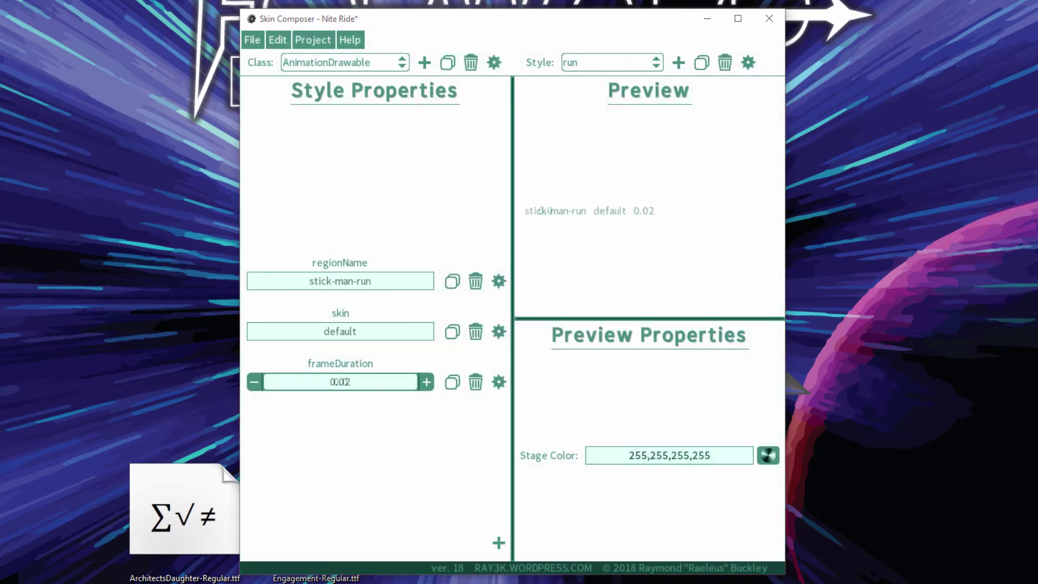
- Create a custom drawable named run in the project's Drawables
{"action": "left_click", "coordinate": [313, 40]}
{"action": "left_click", "coordinate": [333, 119]}
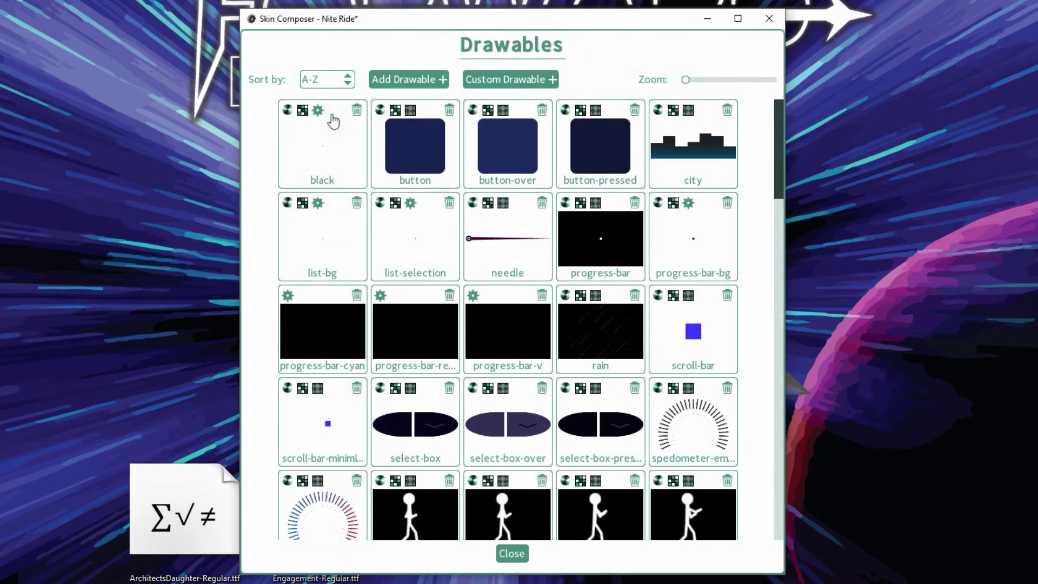
{"action": "left_click", "coordinate": [525, 92]}
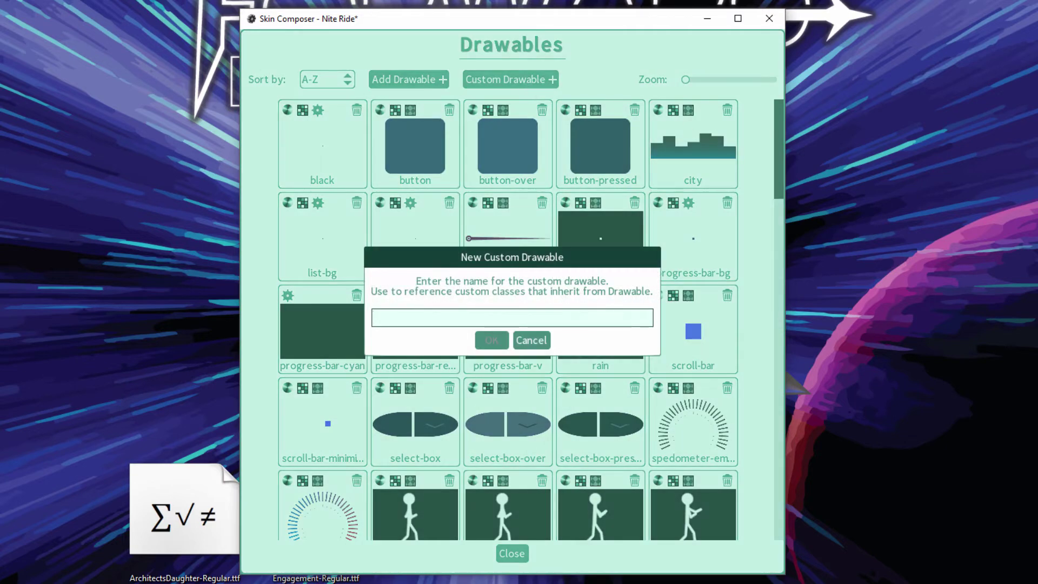
{"action": "type", "text": "run"}
{"action": "left_click", "coordinate": [484, 342]}
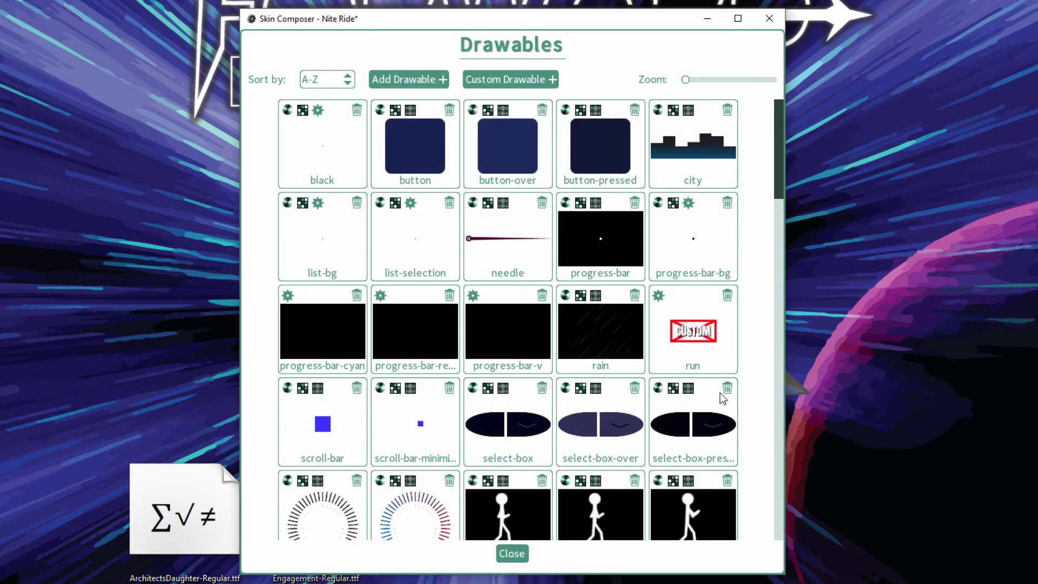
- Set the ImageTextButton imageUp to the run drawable
{"action": "key", "text": "Escape"}
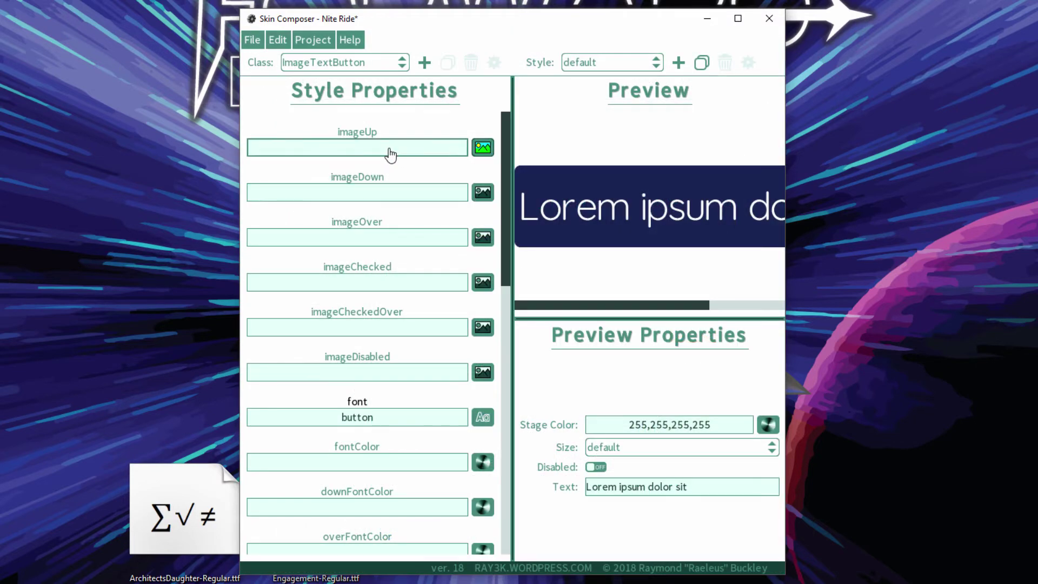
{"action": "left_click", "coordinate": [390, 155]}
{"action": "left_click", "coordinate": [710, 351]}
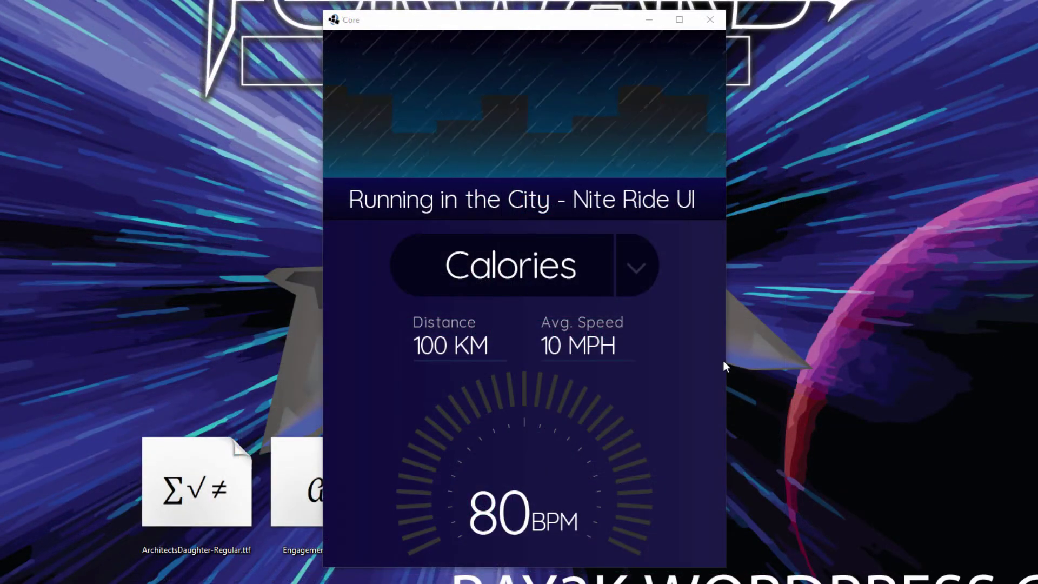
- Try the Calories selector and scroll the demo, then open Pen to the Paper's Fonts list
{"action": "left_click", "coordinate": [649, 283]}
{"action": "left_click", "coordinate": [649, 284]}
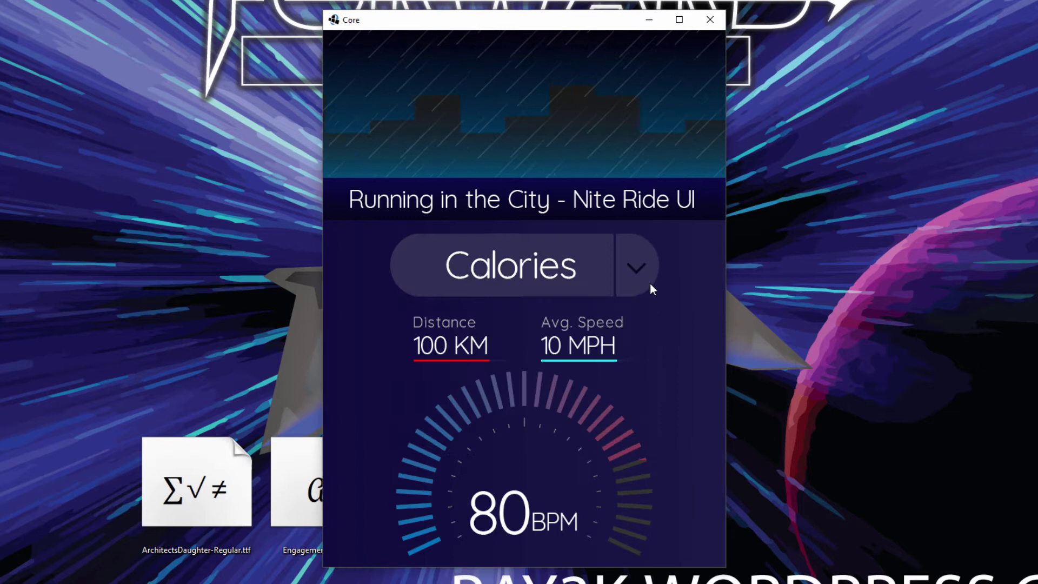
{"action": "left_click_drag", "start_coordinate": [676, 442], "coordinate": [673, 193]}
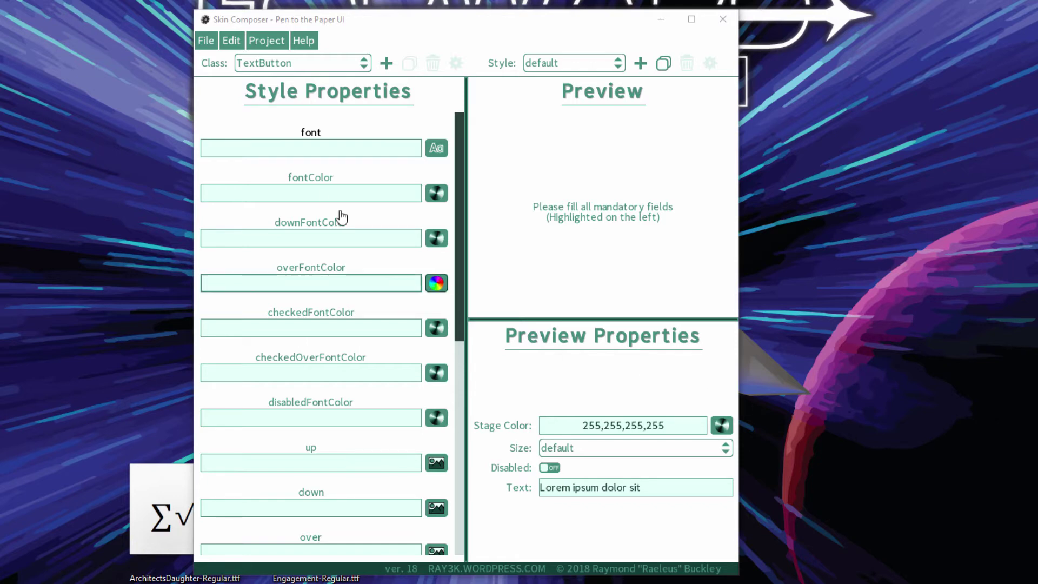
{"action": "left_click", "coordinate": [266, 41]}
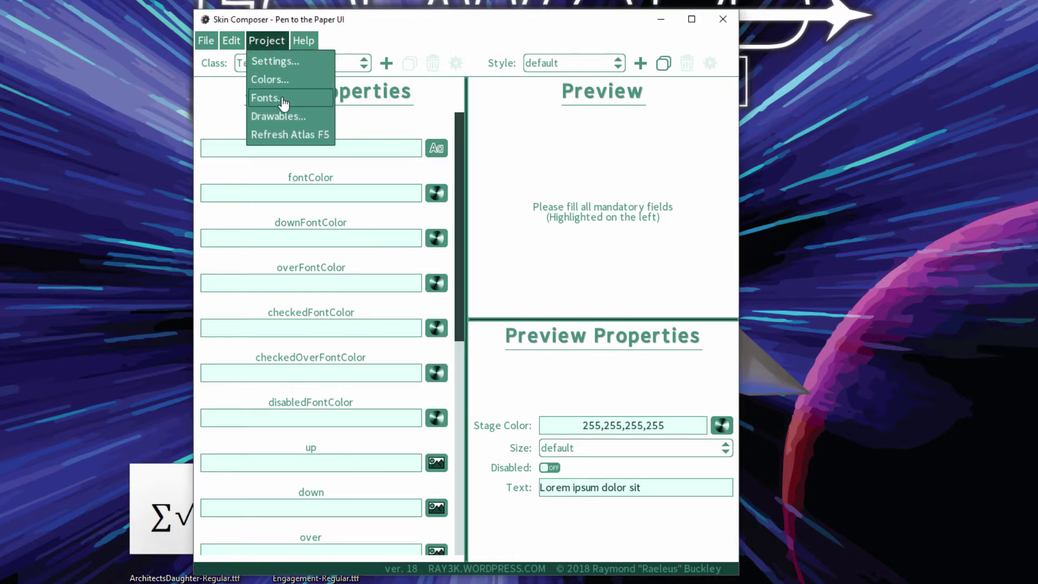
{"action": "left_click", "coordinate": [278, 97]}
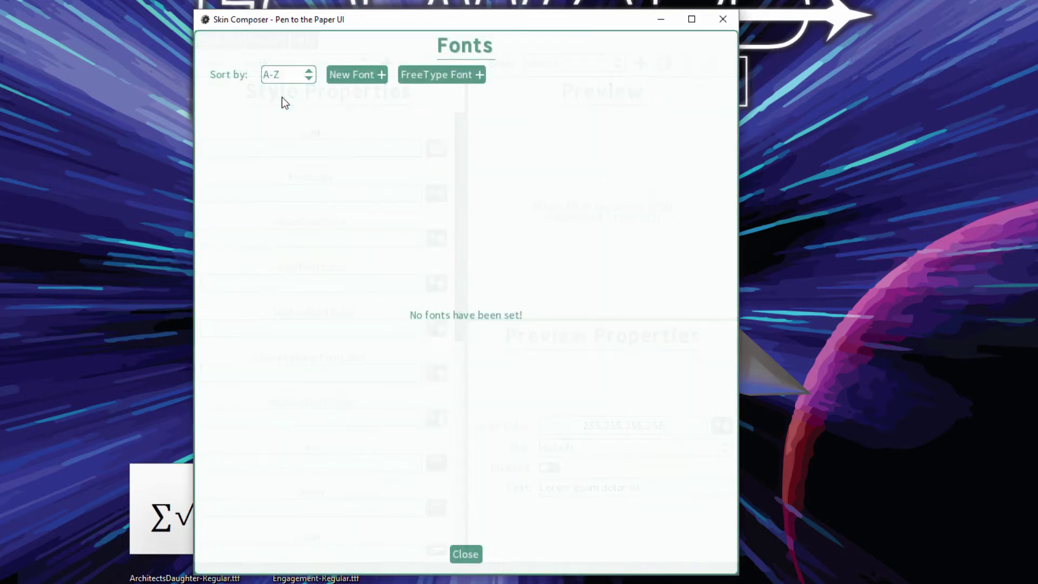
- Name a FreeType font test, compare preview fonts, settle on IBMPlexSerif-Medium, open preview folder
{"action": "left_click", "coordinate": [433, 78]}
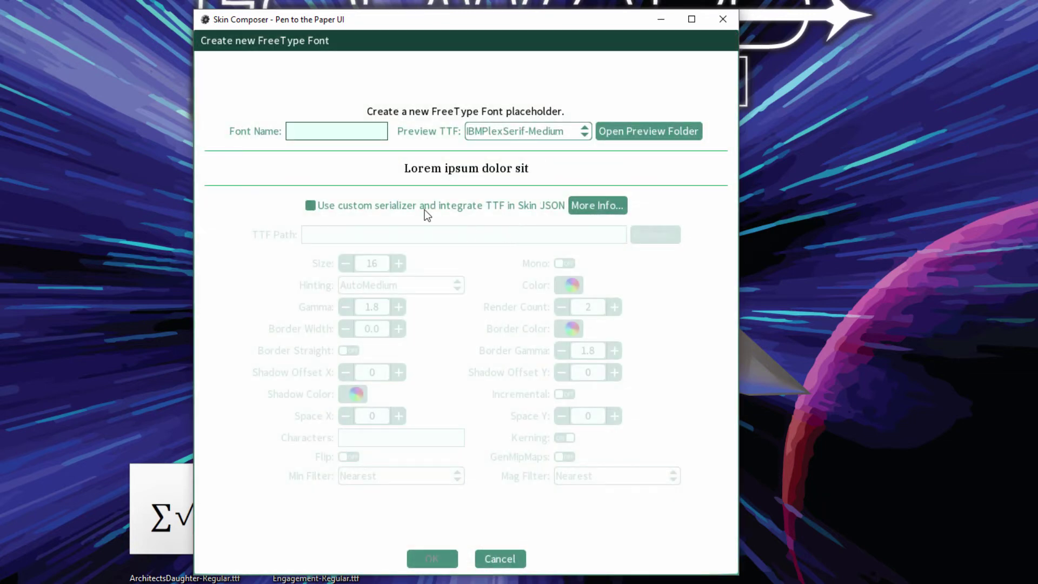
{"action": "type", "text": "test"}
{"action": "left_click", "coordinate": [581, 139]}
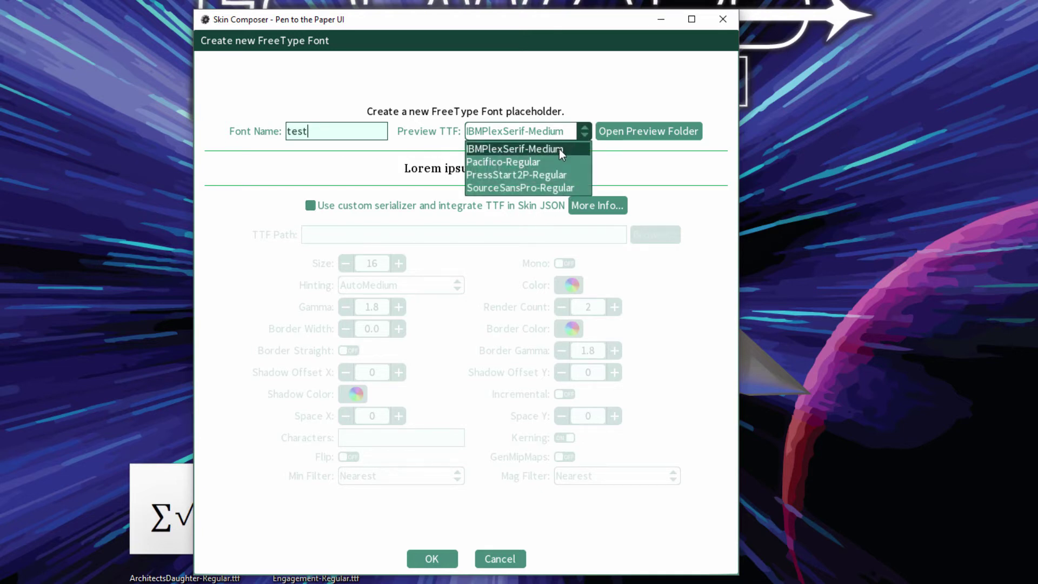
{"action": "left_click", "coordinate": [553, 160]}
{"action": "left_click", "coordinate": [541, 132]}
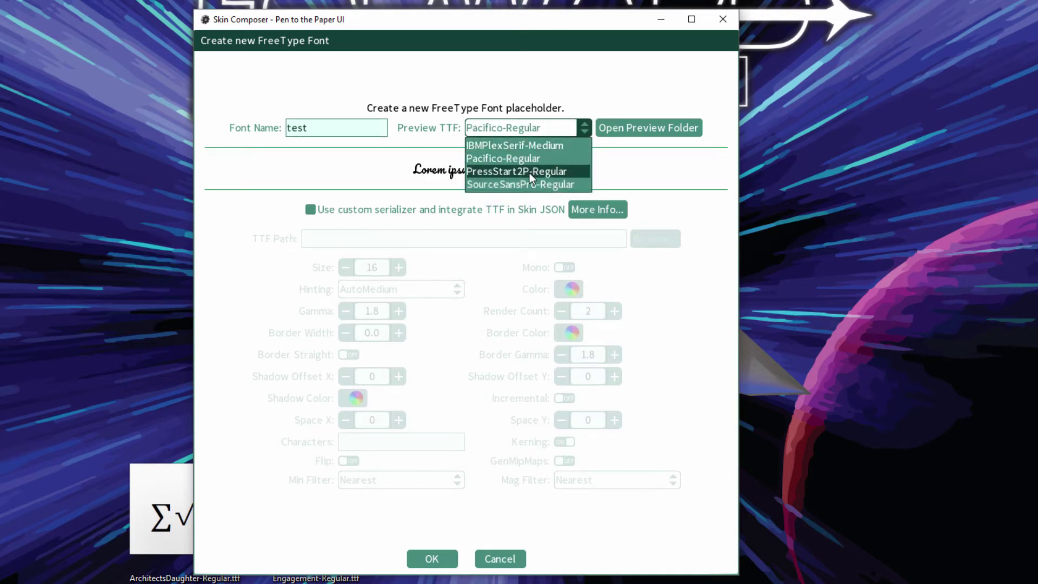
{"action": "left_click", "coordinate": [530, 172]}
{"action": "left_click", "coordinate": [536, 133]}
{"action": "left_click", "coordinate": [534, 192]}
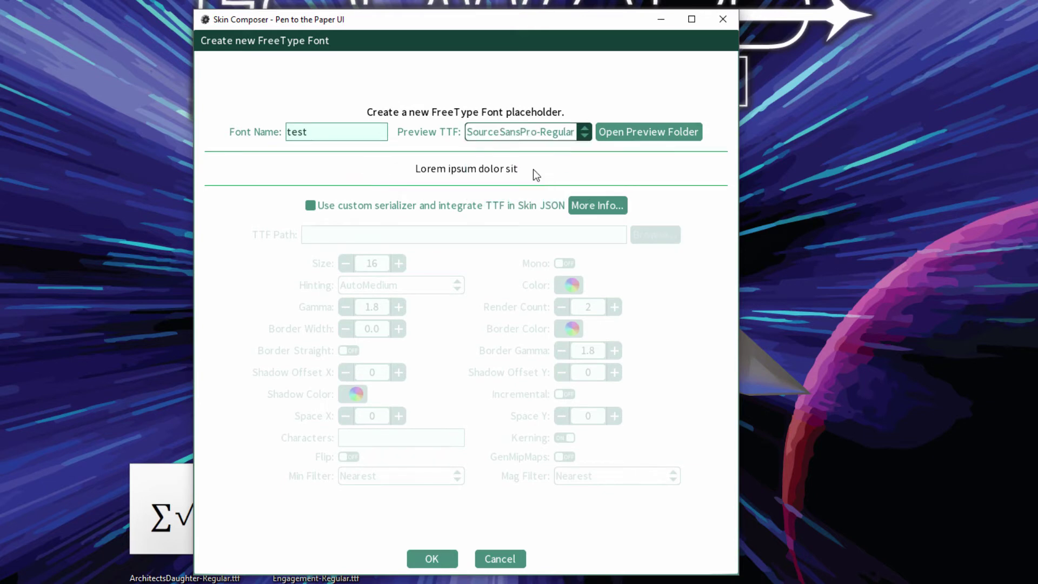
{"action": "left_click", "coordinate": [533, 132]}
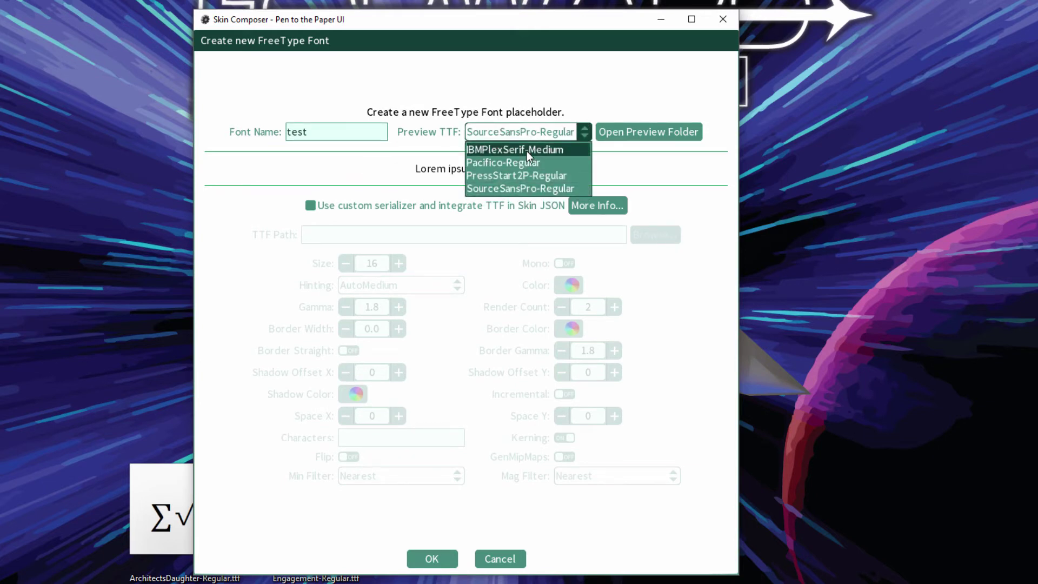
{"action": "left_click", "coordinate": [527, 151]}
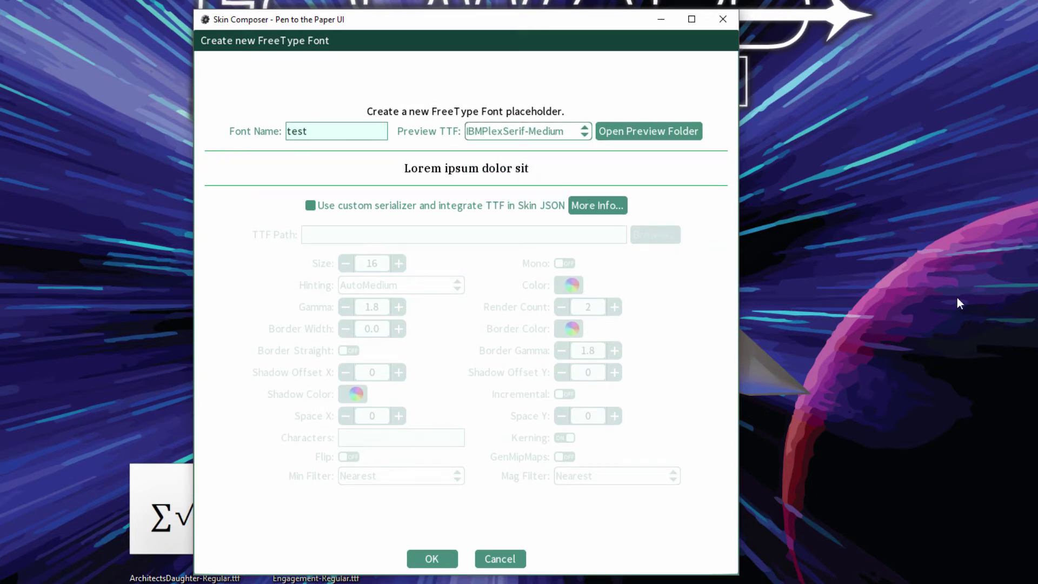
{"action": "left_click", "coordinate": [665, 140]}
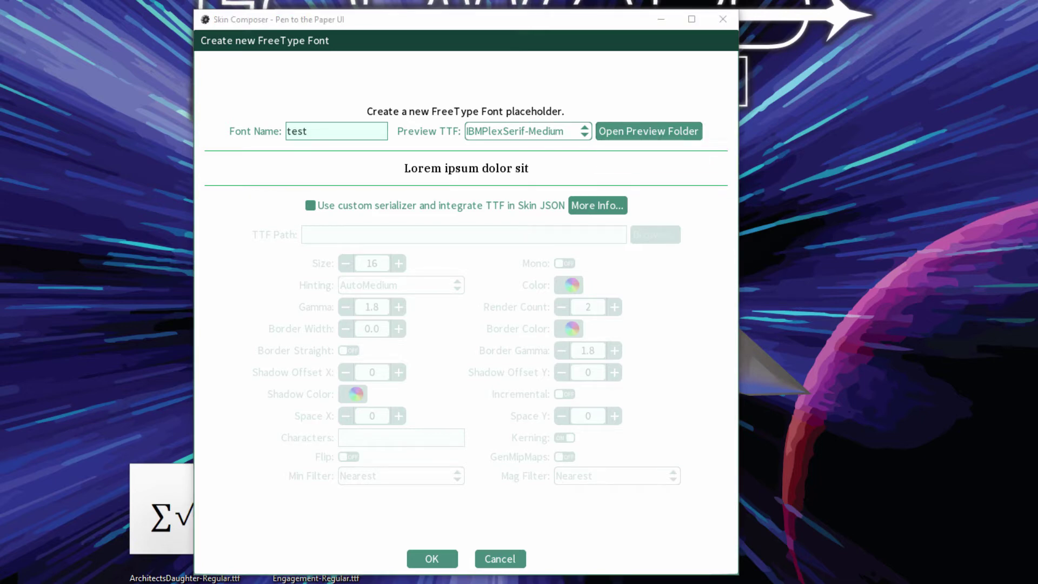
- Assign the test FreeType font to the default TextButton style
{"action": "left_click_drag", "start_coordinate": [608, 99], "coordinate": [465, 111]}
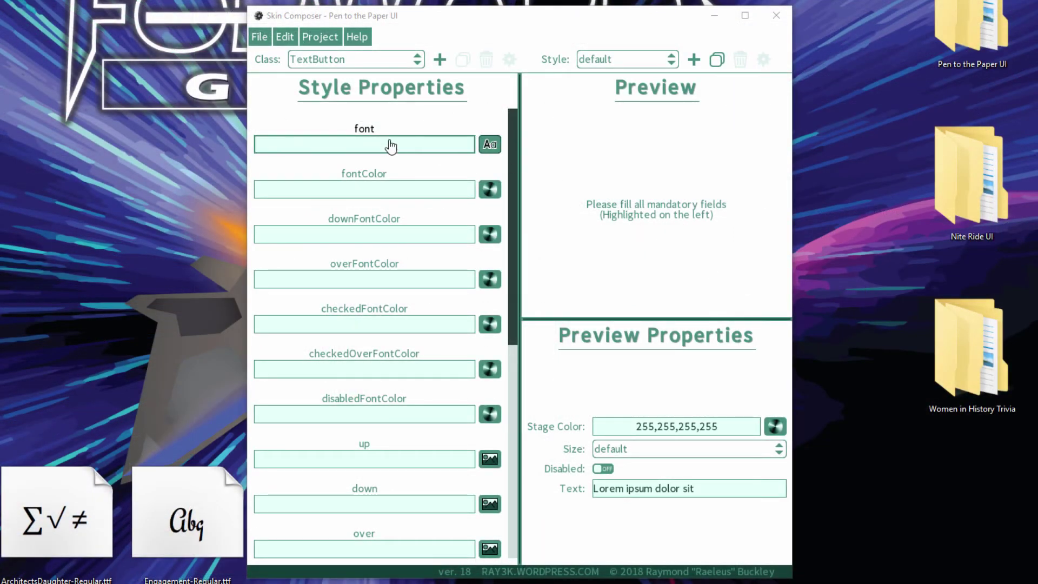
{"action": "left_click", "coordinate": [385, 143]}
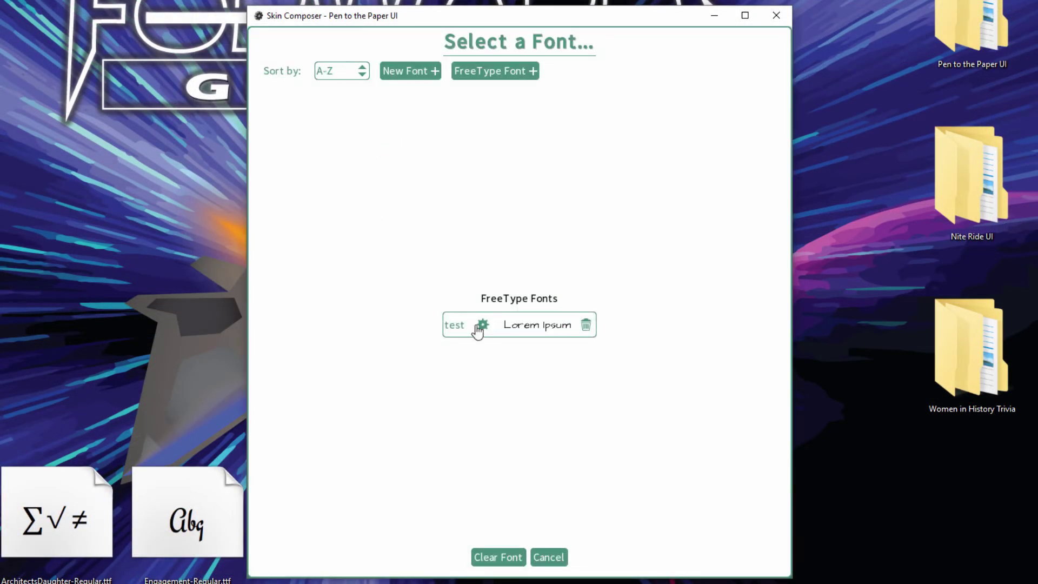
{"action": "left_click", "coordinate": [546, 331]}
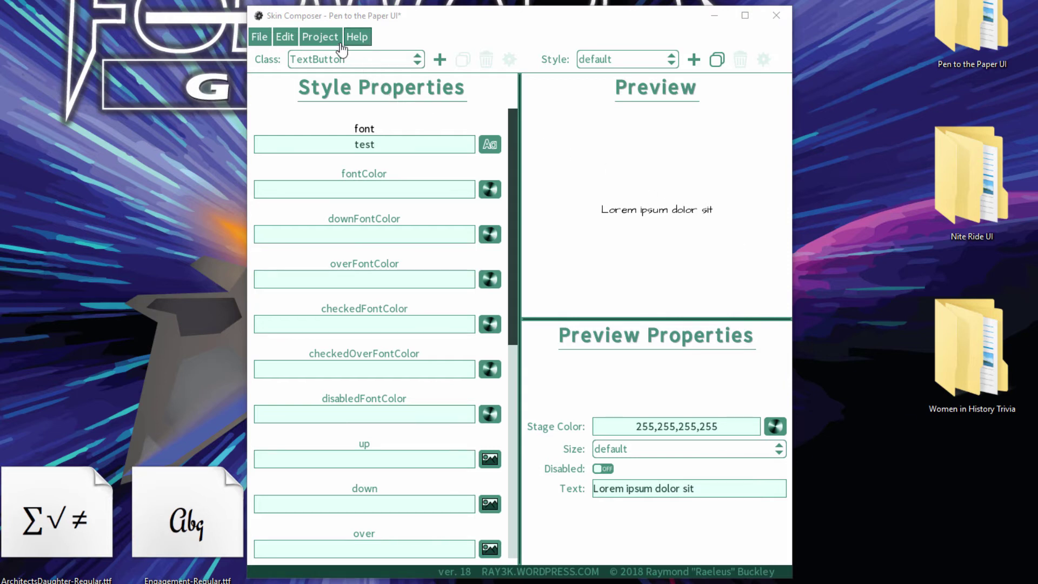
- Create a FreeType font named test2 using the custom serializer with Engagement-Regular.ttf
{"action": "left_click", "coordinate": [322, 37]}
{"action": "left_click", "coordinate": [346, 94]}
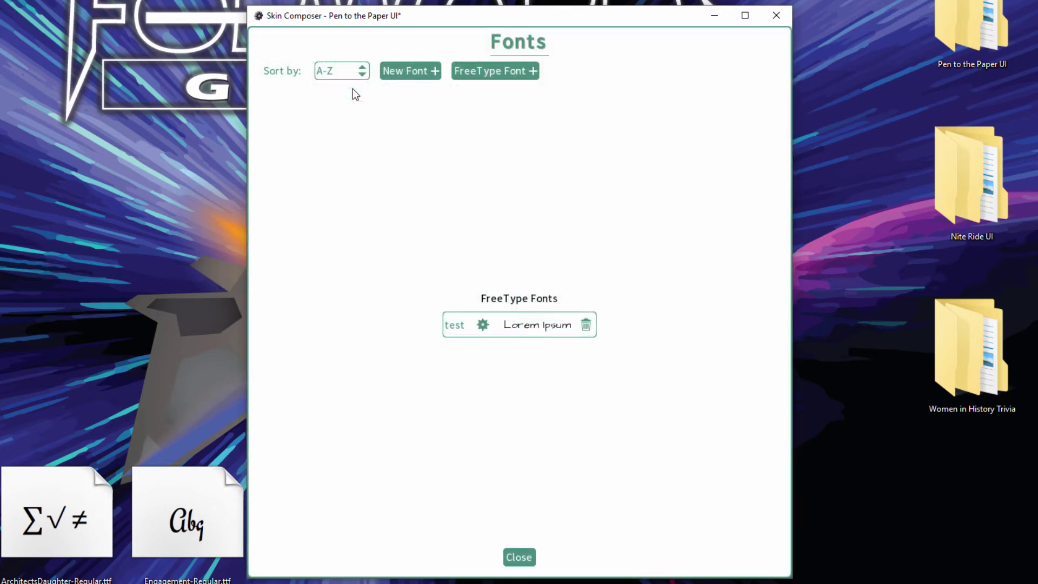
{"action": "left_click", "coordinate": [478, 75]}
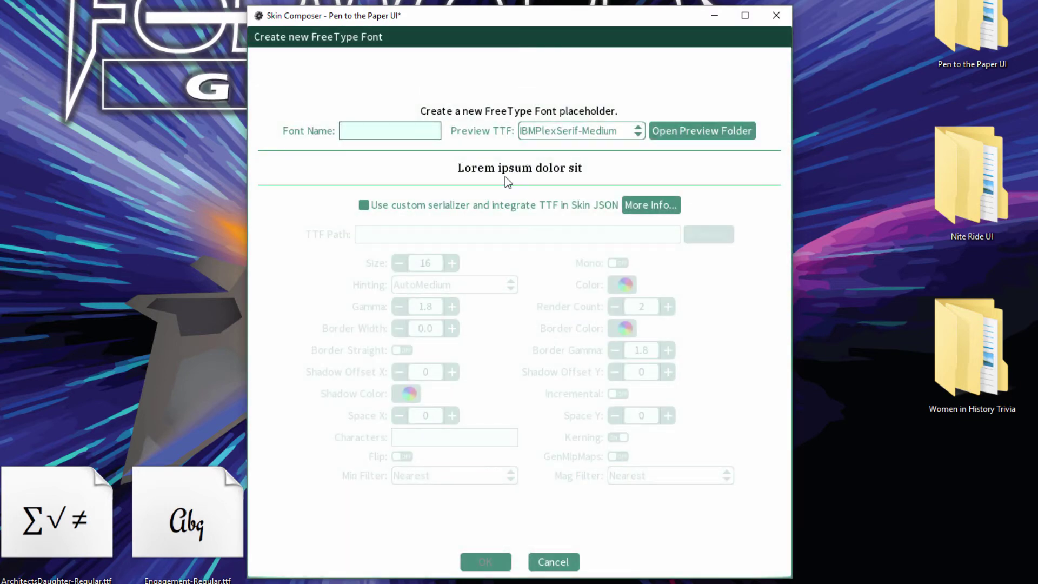
{"action": "type", "text": "test2"}
{"action": "left_click", "coordinate": [461, 206]}
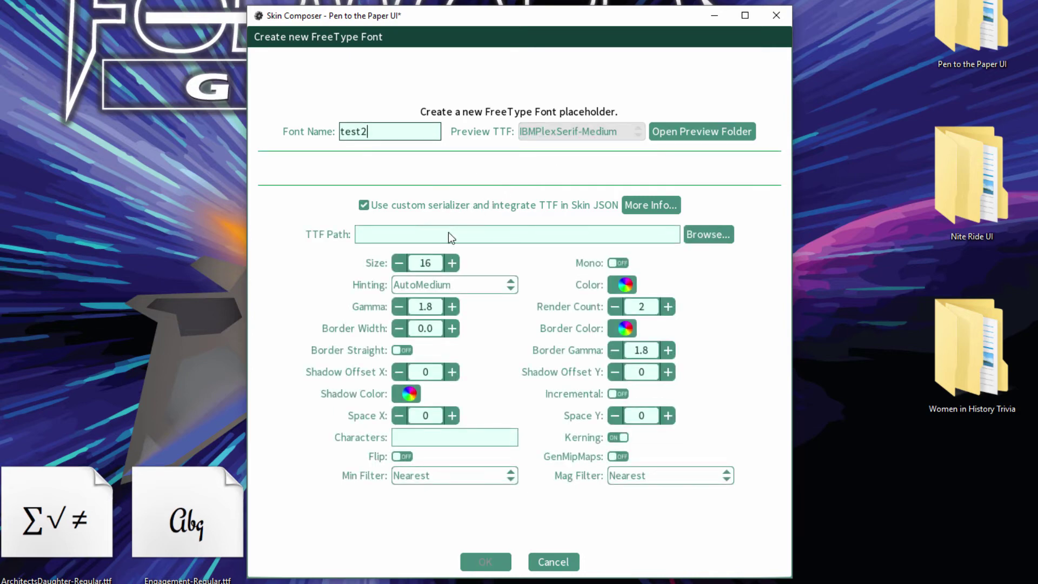
{"action": "left_click", "coordinate": [708, 234]}
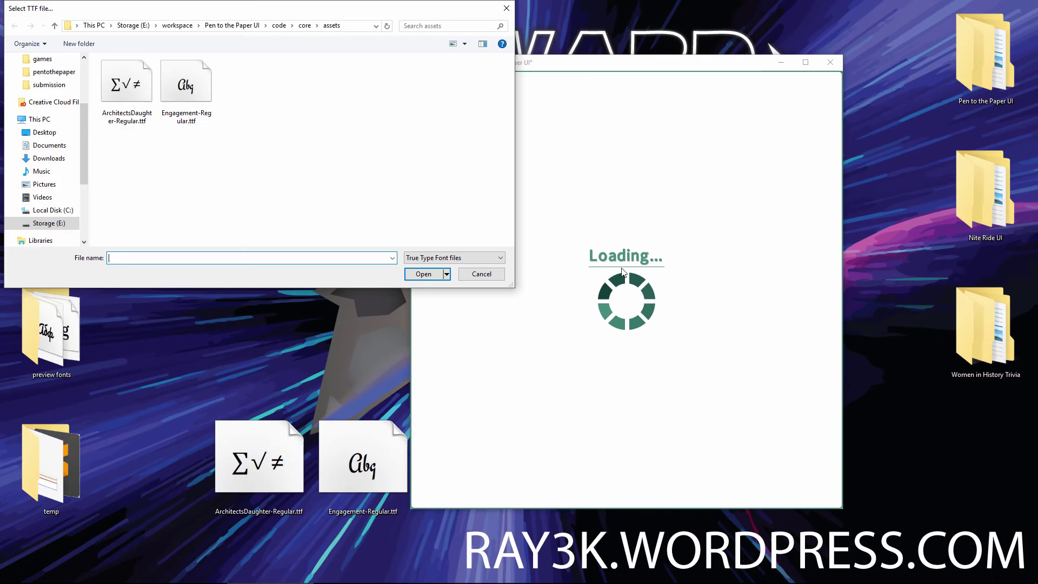
{"action": "double_click", "coordinate": [186, 85]}
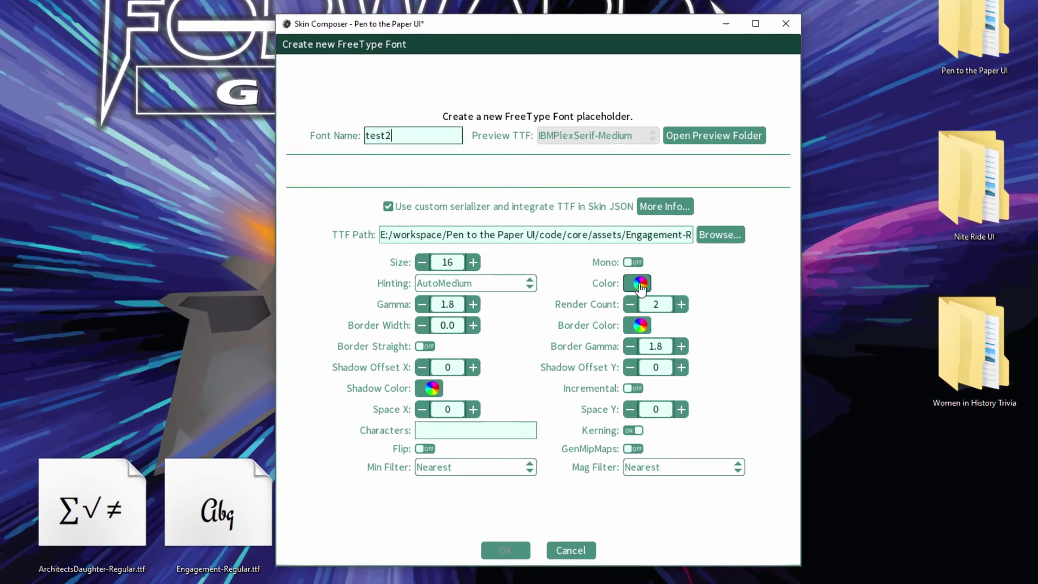
- Make the test2 font red at size 50
{"action": "left_click", "coordinate": [639, 283]}
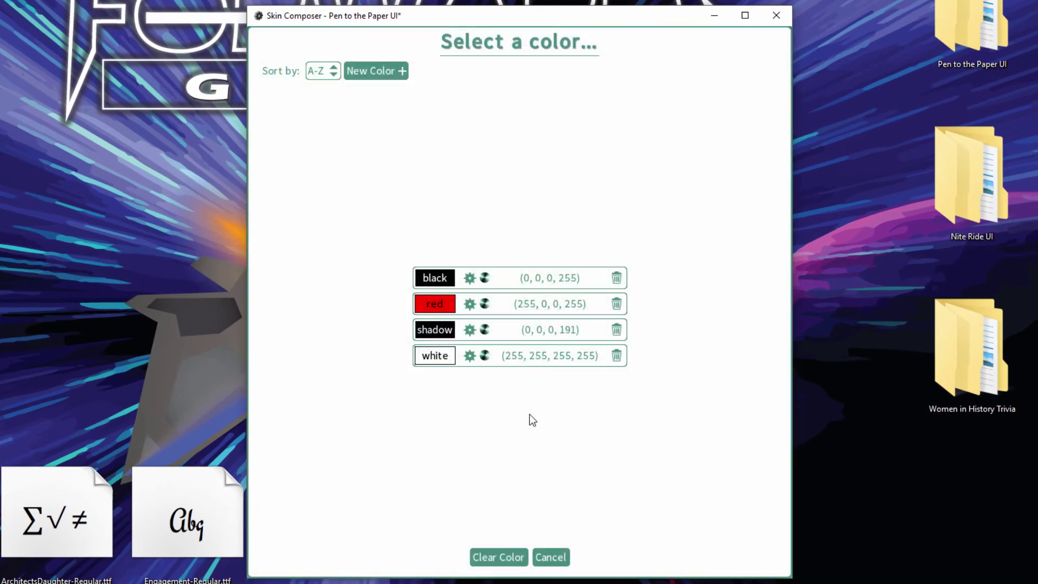
{"action": "left_click", "coordinate": [529, 309]}
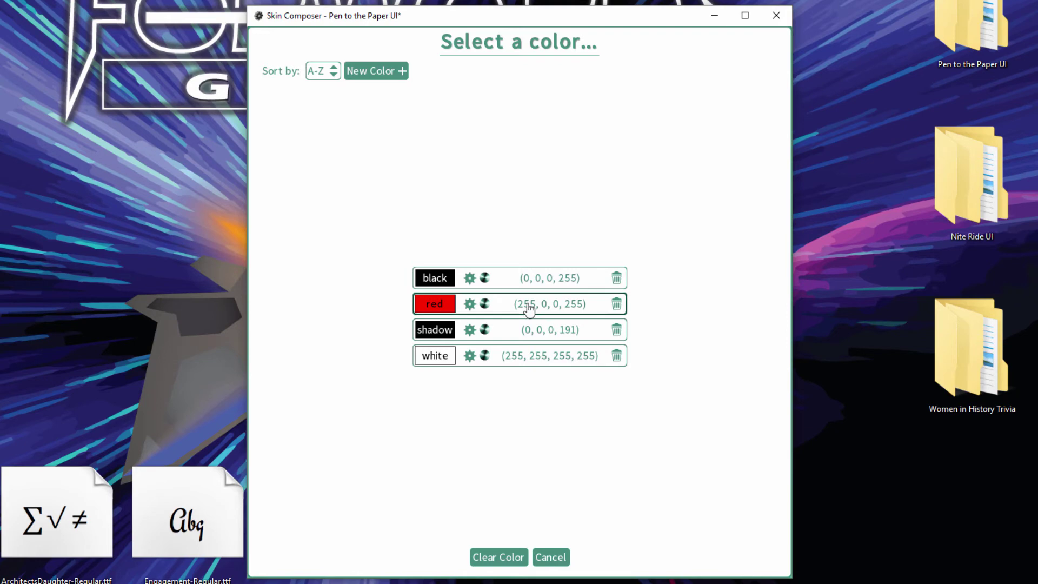
{"action": "double_click", "coordinate": [424, 265]}
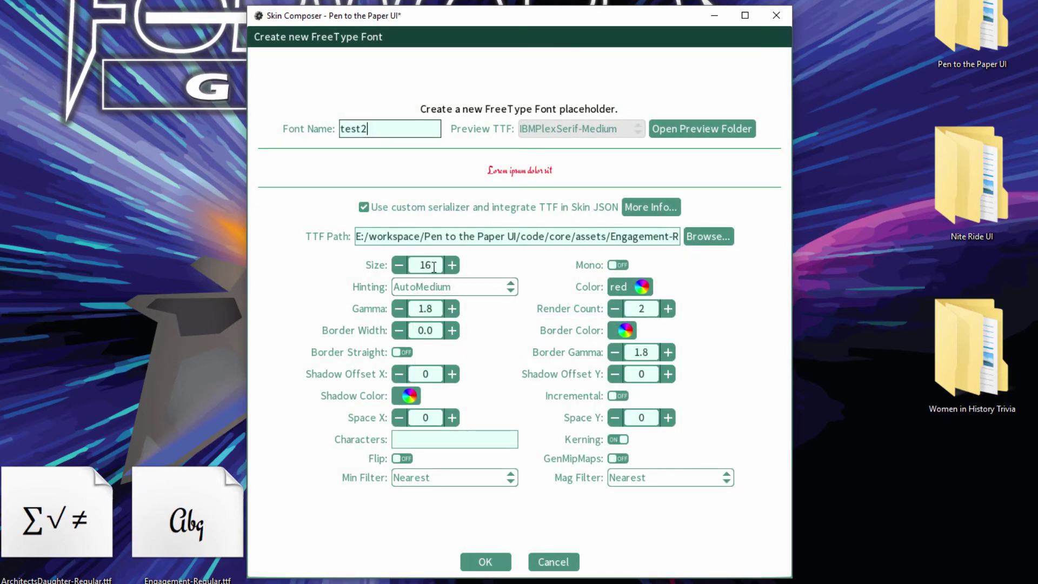
{"action": "type", "text": "50"}
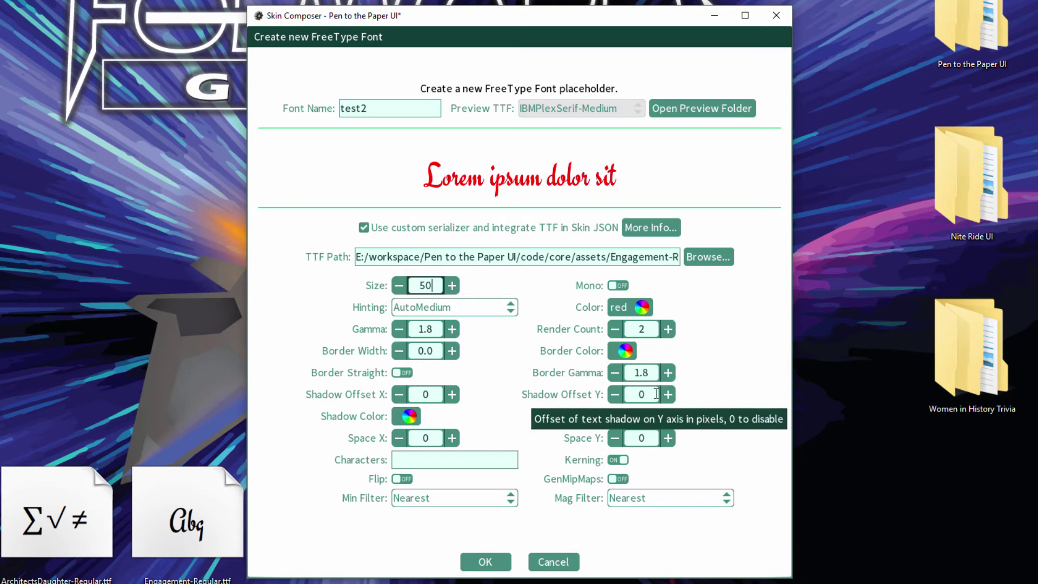
- Give test2 a shadow-coloured drop shadow offset 2 by 2, and create the font
{"action": "left_click", "coordinate": [408, 415]}
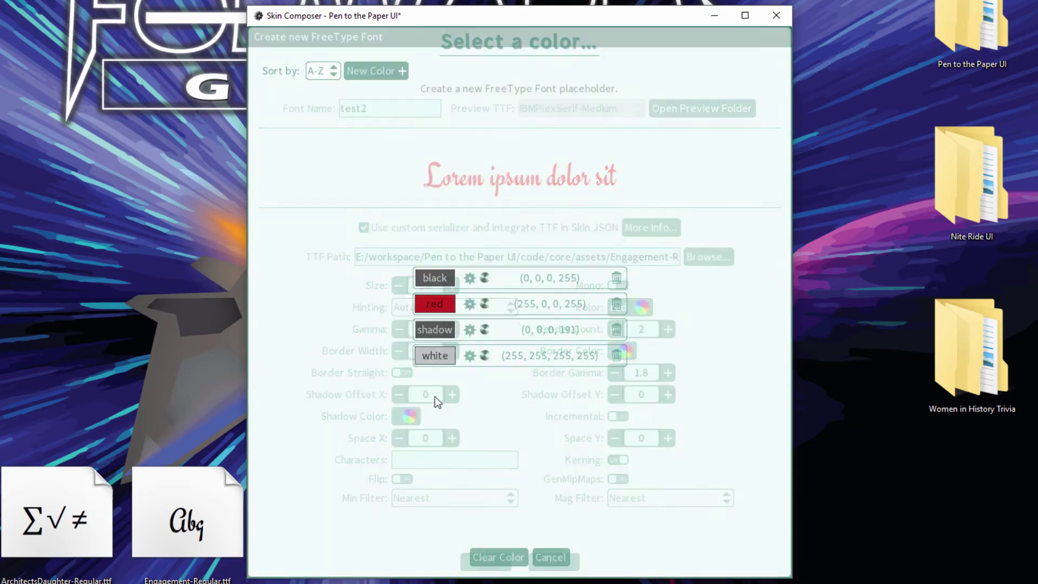
{"action": "left_click", "coordinate": [535, 329]}
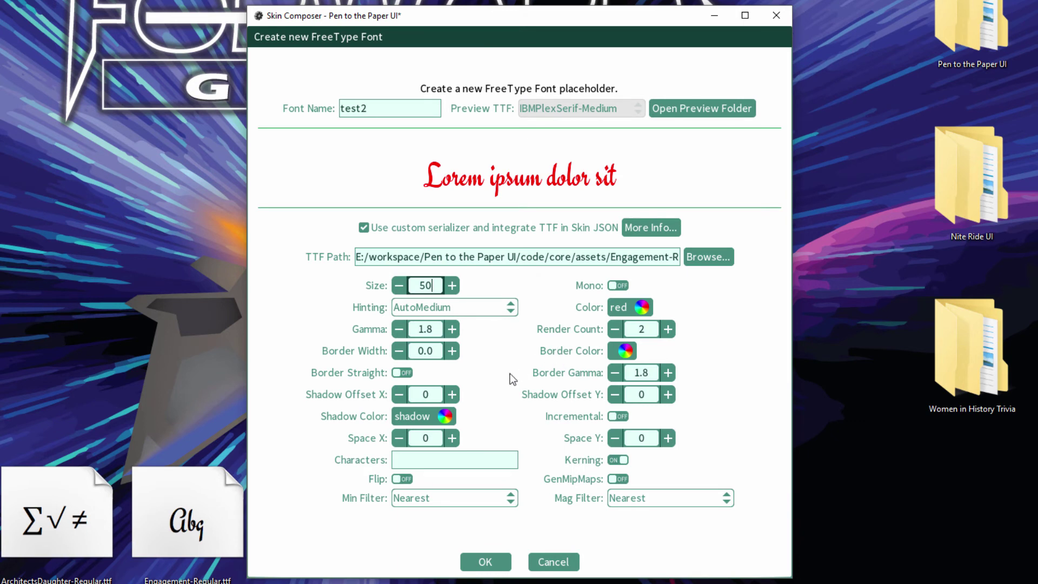
{"action": "left_click", "coordinate": [452, 394]}
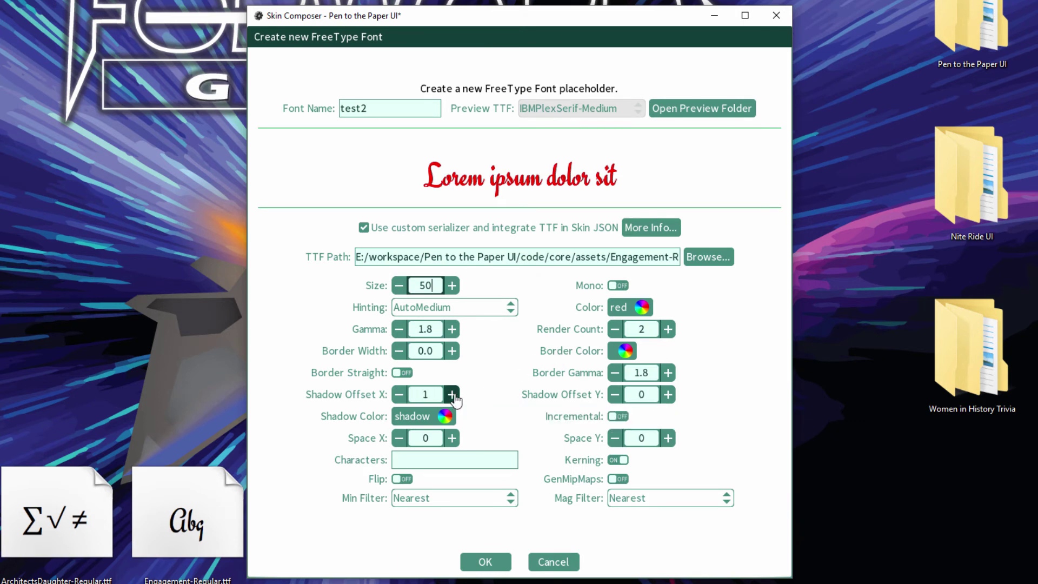
{"action": "left_click", "coordinate": [452, 394]}
{"action": "left_click", "coordinate": [668, 394]}
{"action": "left_click", "coordinate": [668, 394]}
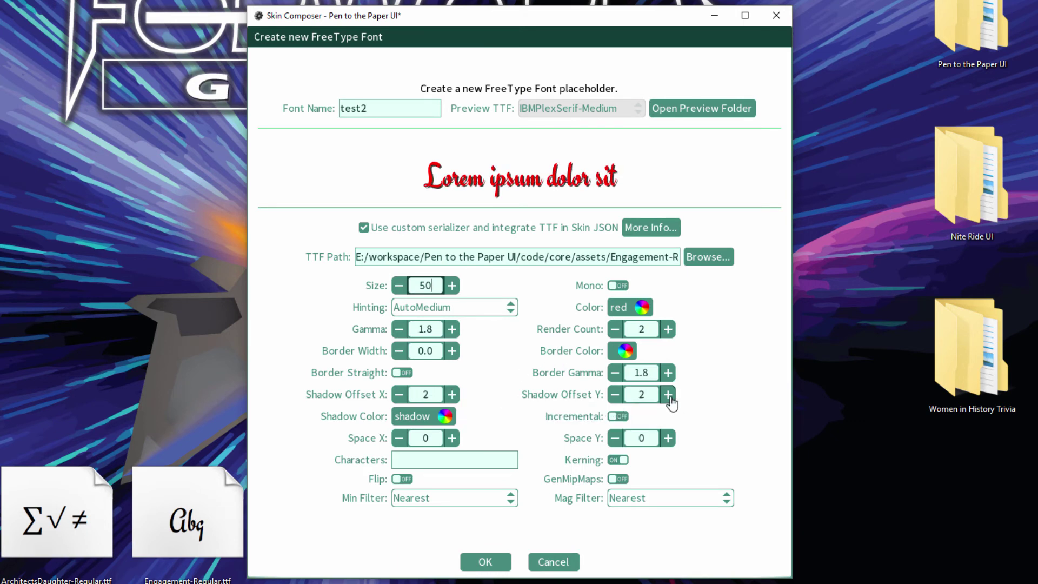
{"action": "left_click", "coordinate": [487, 563]}
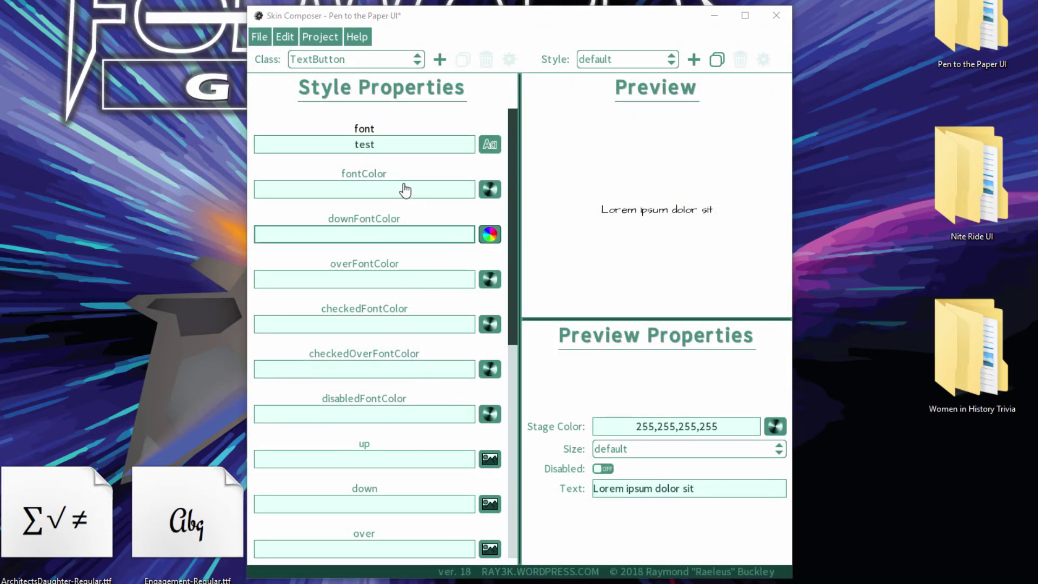
- Switch the TextButton style's font to test2
{"action": "left_click", "coordinate": [389, 144]}
{"action": "left_click", "coordinate": [518, 347]}
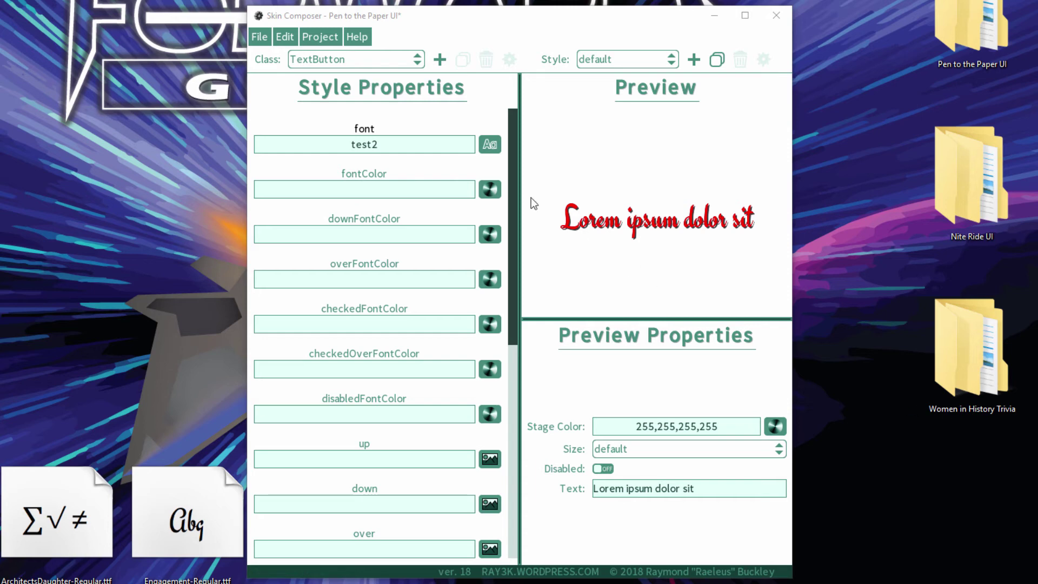
- Show the custom serializer sample code from a new FreeType font's More Info, then close it
{"action": "left_click", "coordinate": [324, 40]}
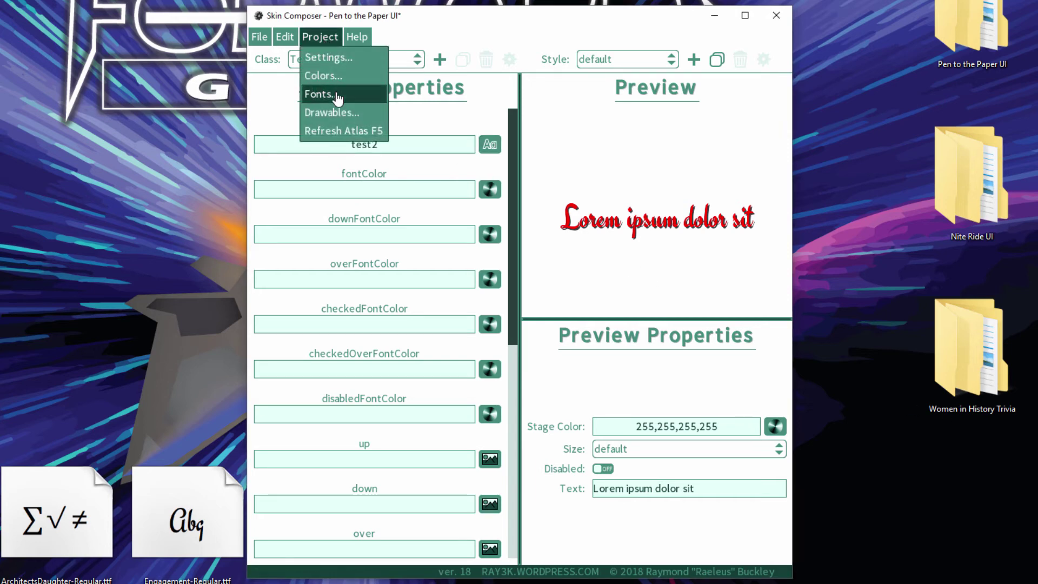
{"action": "left_click", "coordinate": [336, 96]}
{"action": "left_click", "coordinate": [502, 76]}
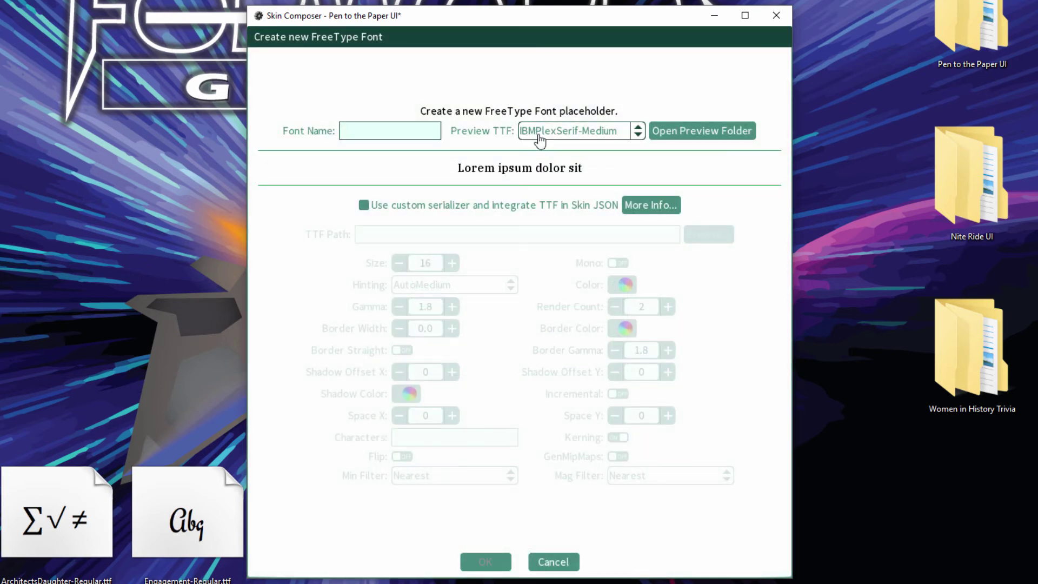
{"action": "left_click", "coordinate": [651, 204]}
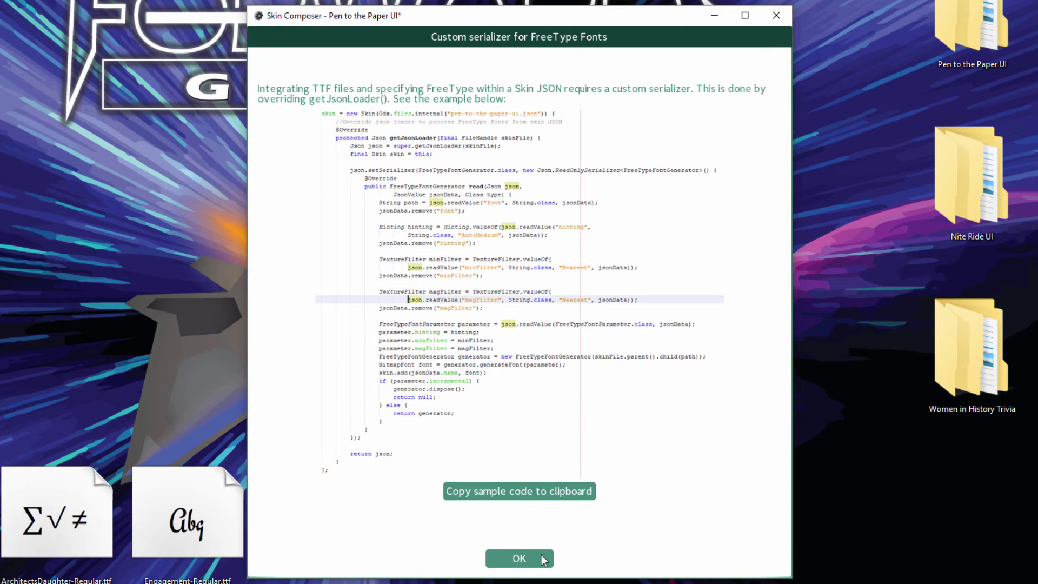
{"action": "left_click", "coordinate": [531, 564]}
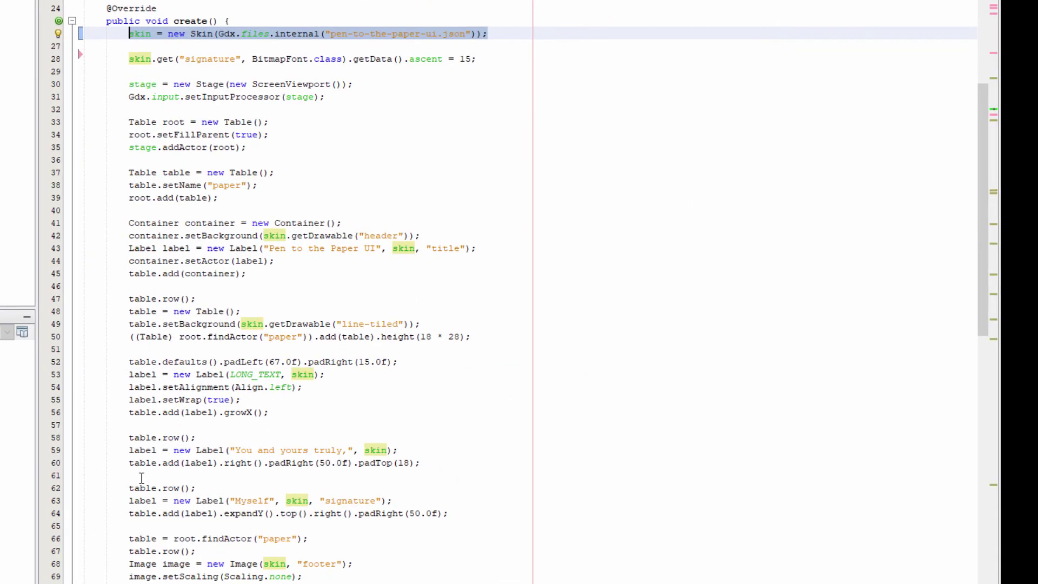
- Replace line 26's Skin statement in Core with the pasted serializer code, loading pen-to-the-paper-ui.json
{"action": "left_click", "coordinate": [494, 46]}
{"action": "left_click_drag", "start_coordinate": [488, 33], "coordinate": [132, 38]}
{"action": "key", "text": "ctrl+x"}
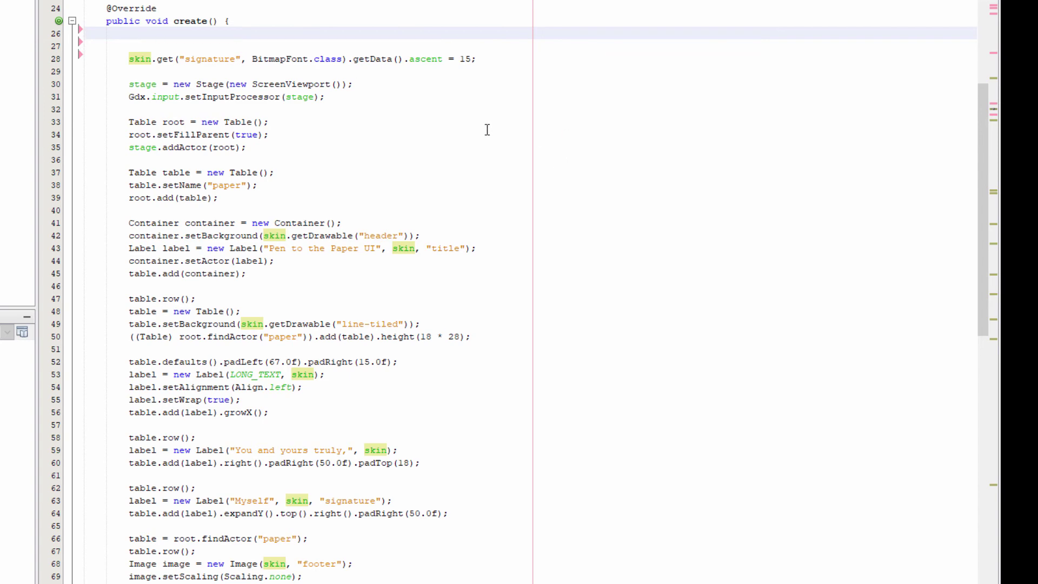
{"action": "right_click", "coordinate": [145, 33]}
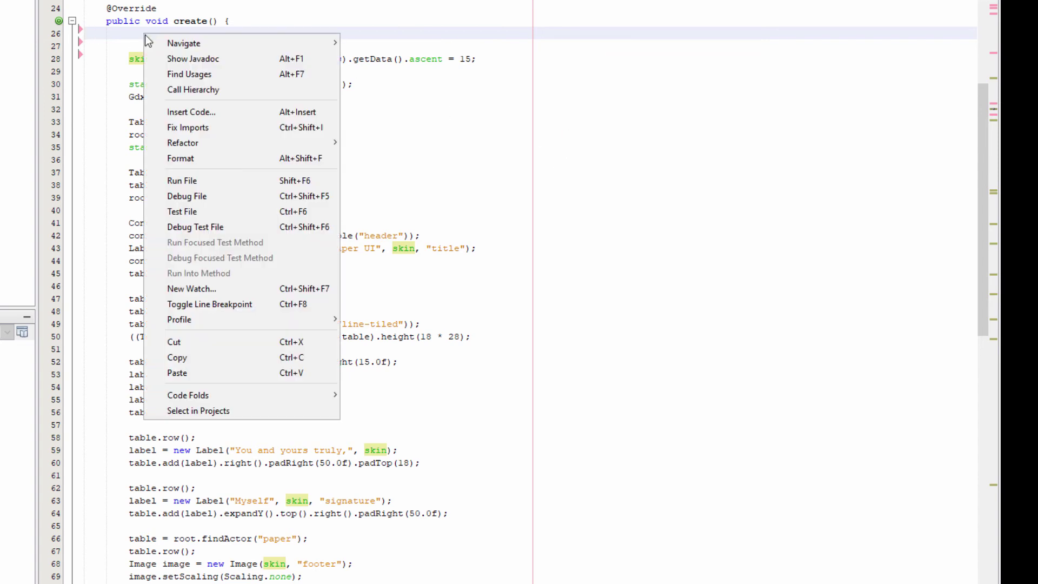
{"action": "left_click", "coordinate": [197, 372]}
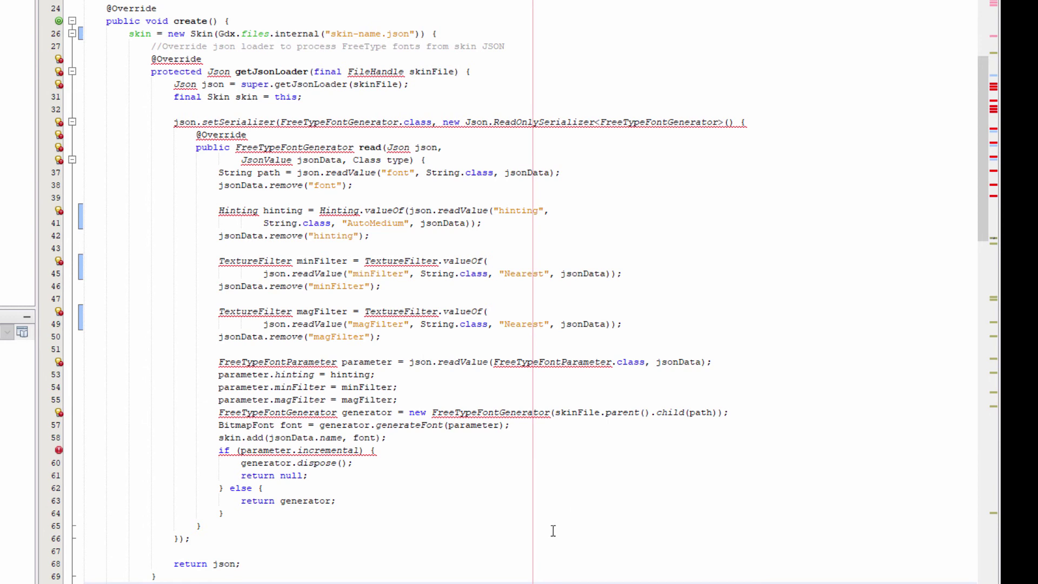
{"action": "left_click_drag", "start_coordinate": [331, 33], "coordinate": [381, 33]}
{"action": "type", "text": "pen-to"}
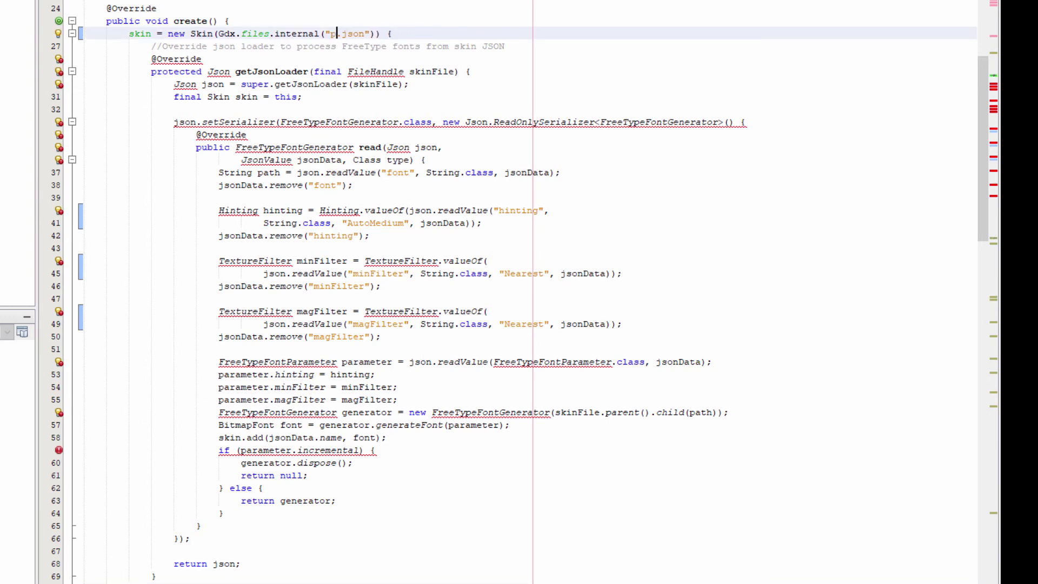
{"action": "type", "text": "-the-paper-ui"}
- Fix the serializer code's missing imports with Ctrl+Shift+I
{"action": "key", "text": "ctrl+shift+i"}
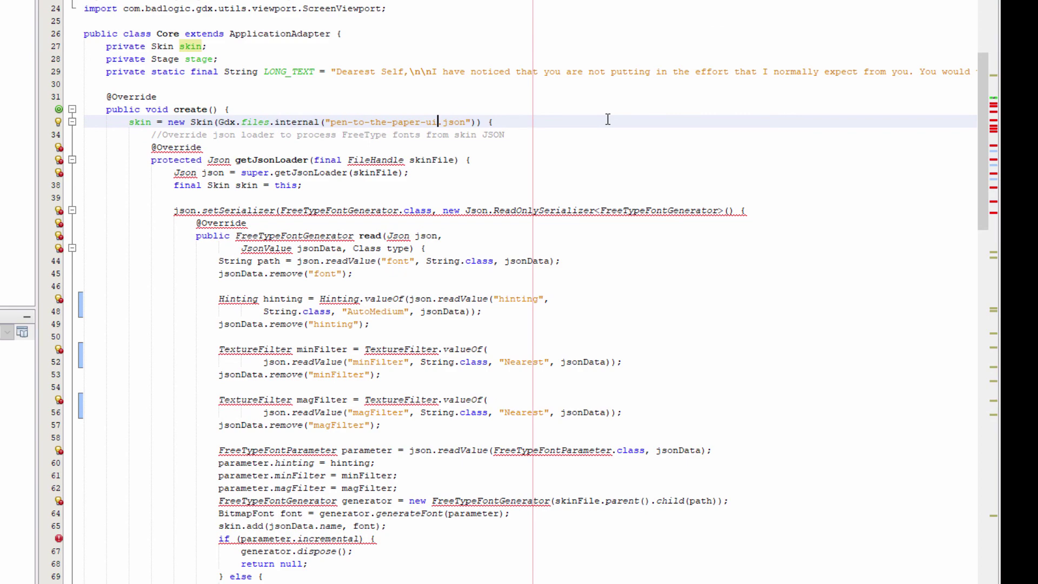